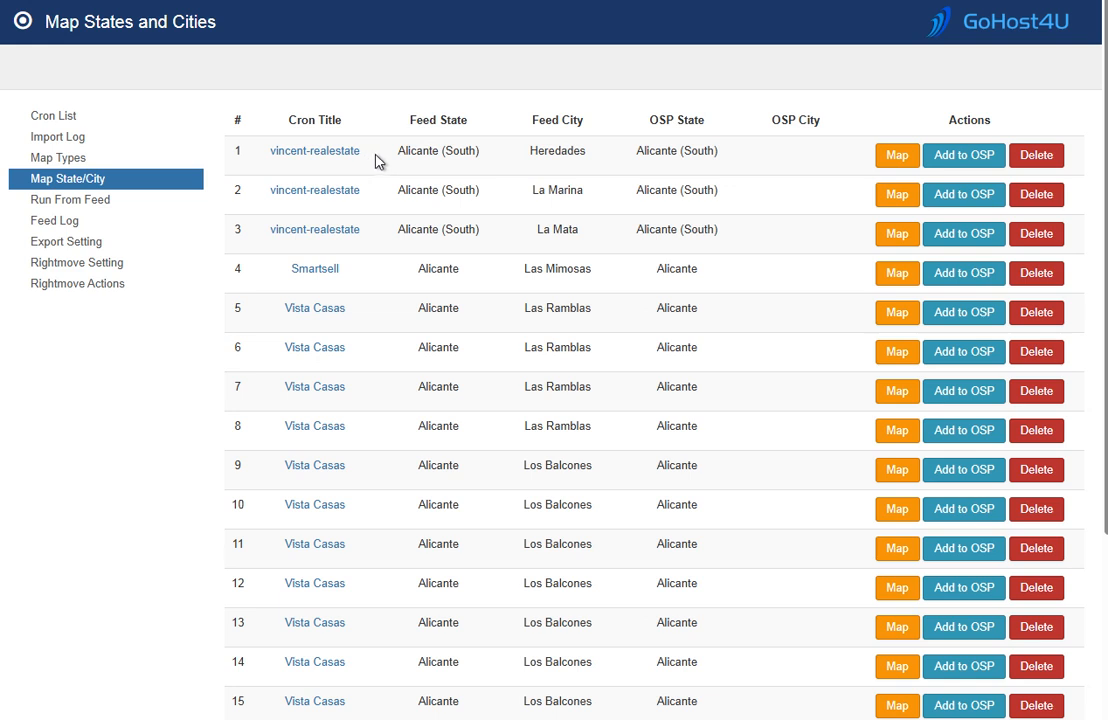
# Open the state and city mapping for the La Mata entry in row 3 and set its state to Alicante.
pyautogui.moveTo(400, 151); pyautogui.dragTo(500, 153)
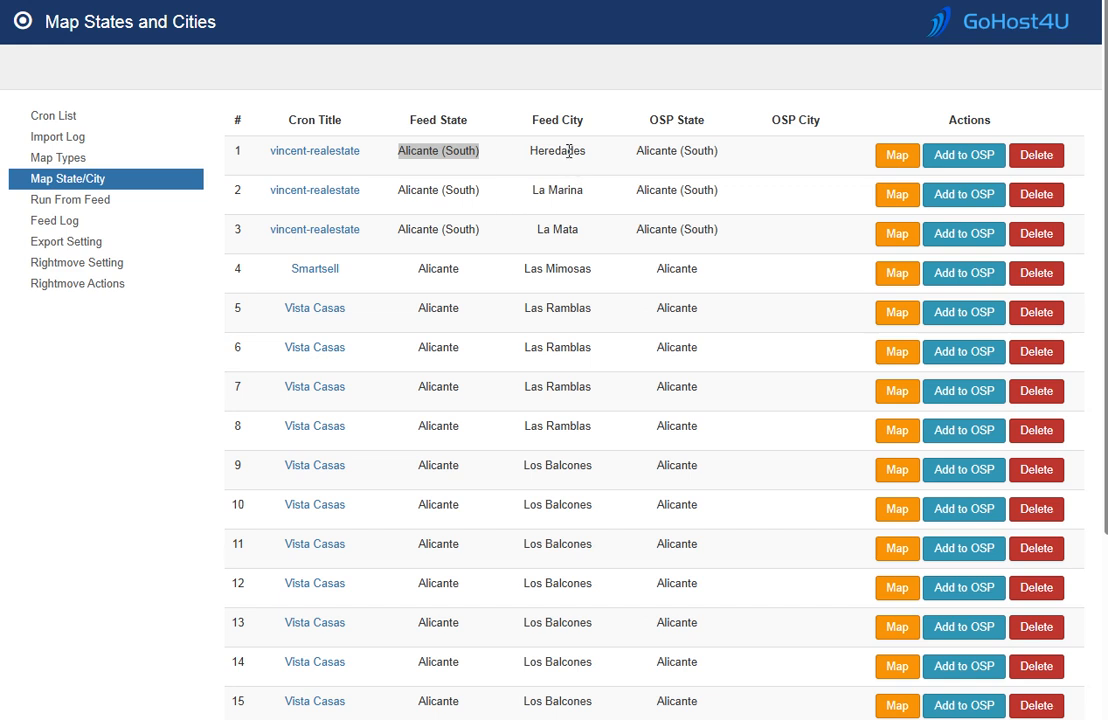
pyautogui.doubleClick(561, 229)
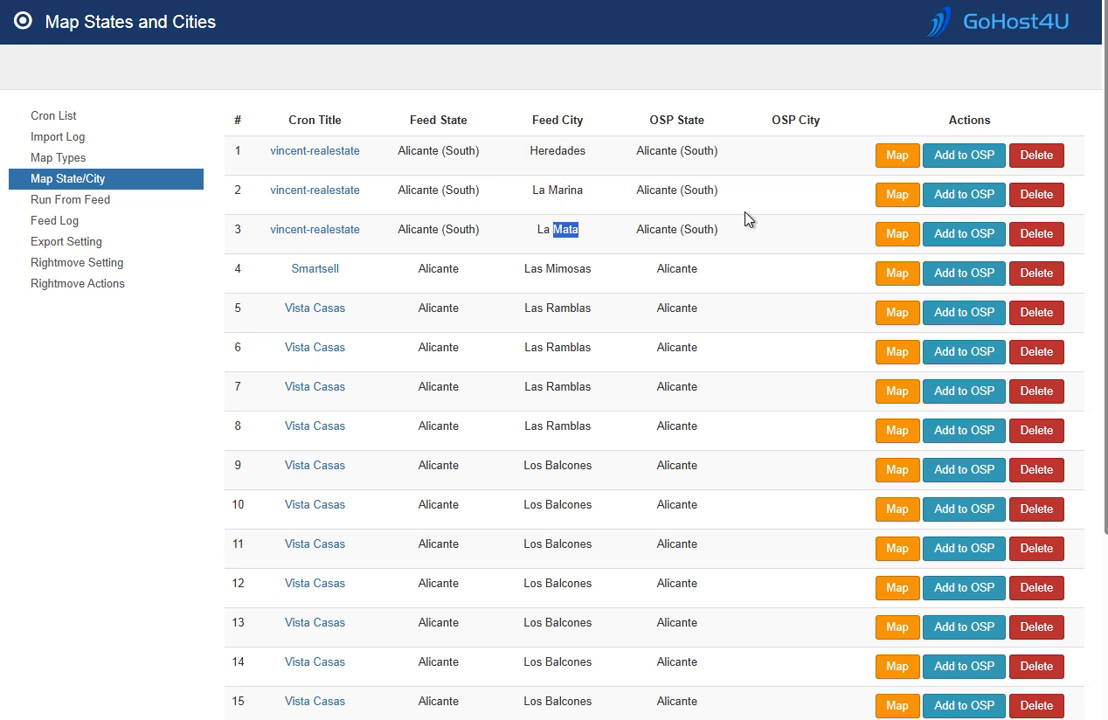
pyautogui.click(895, 236)
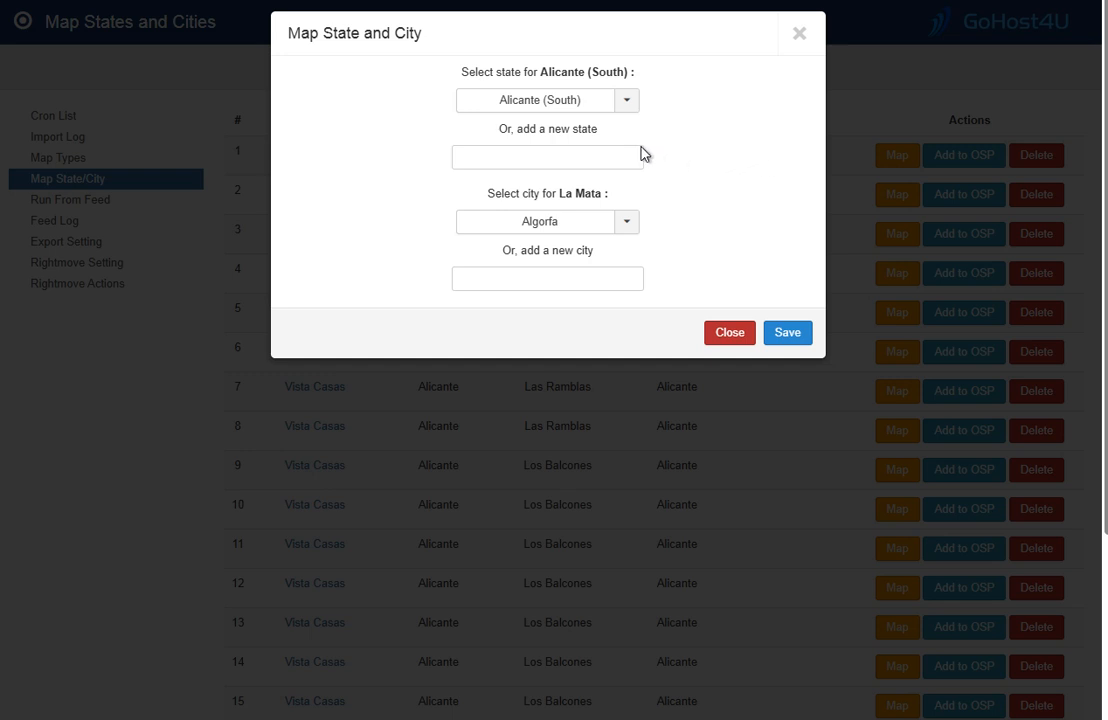
pyautogui.click(587, 111)
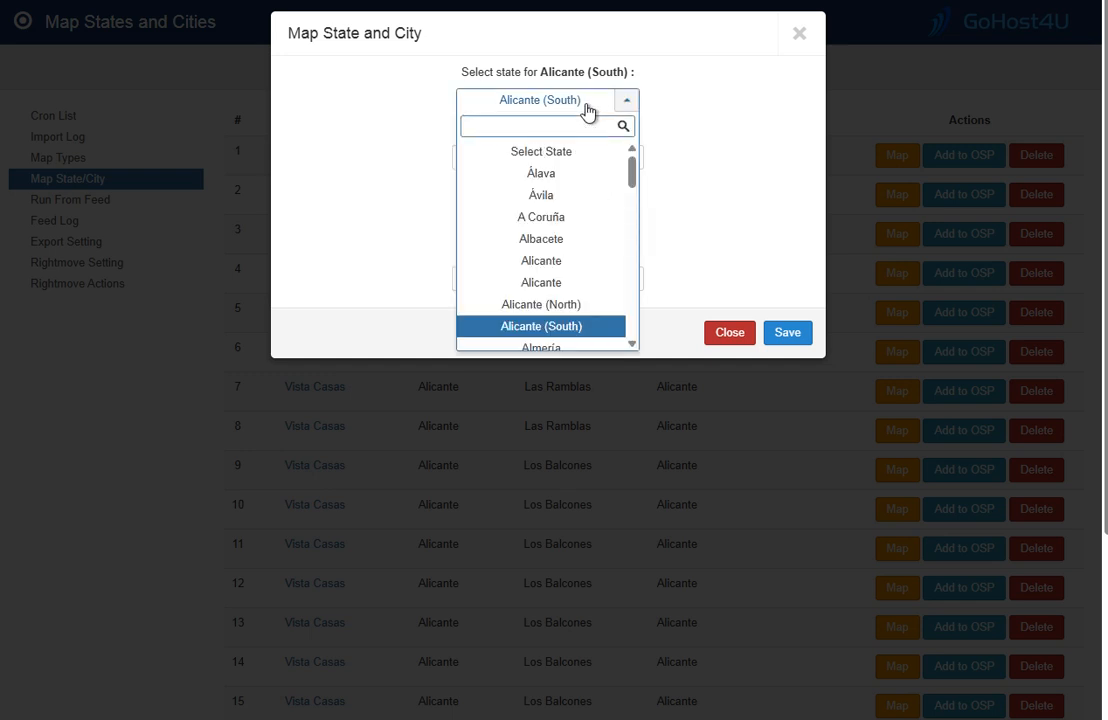
pyautogui.click(553, 262)
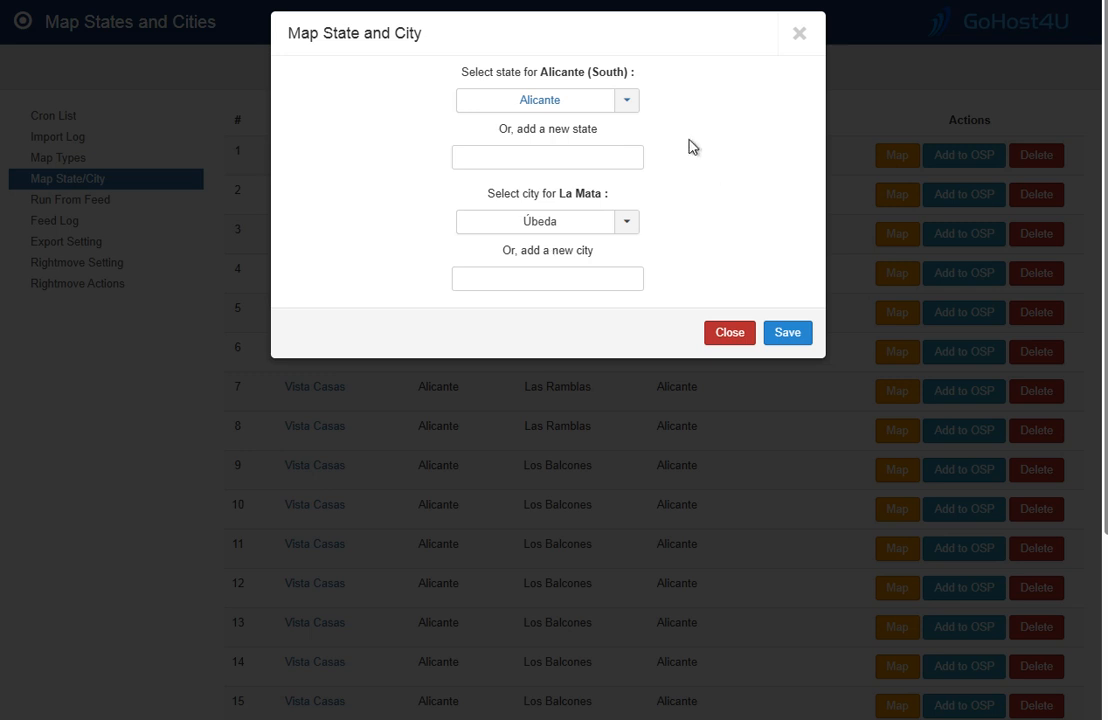
# Choose the existing city La Mata for the feed city La Mata, then save the mapping and close it.
pyautogui.click(568, 227)
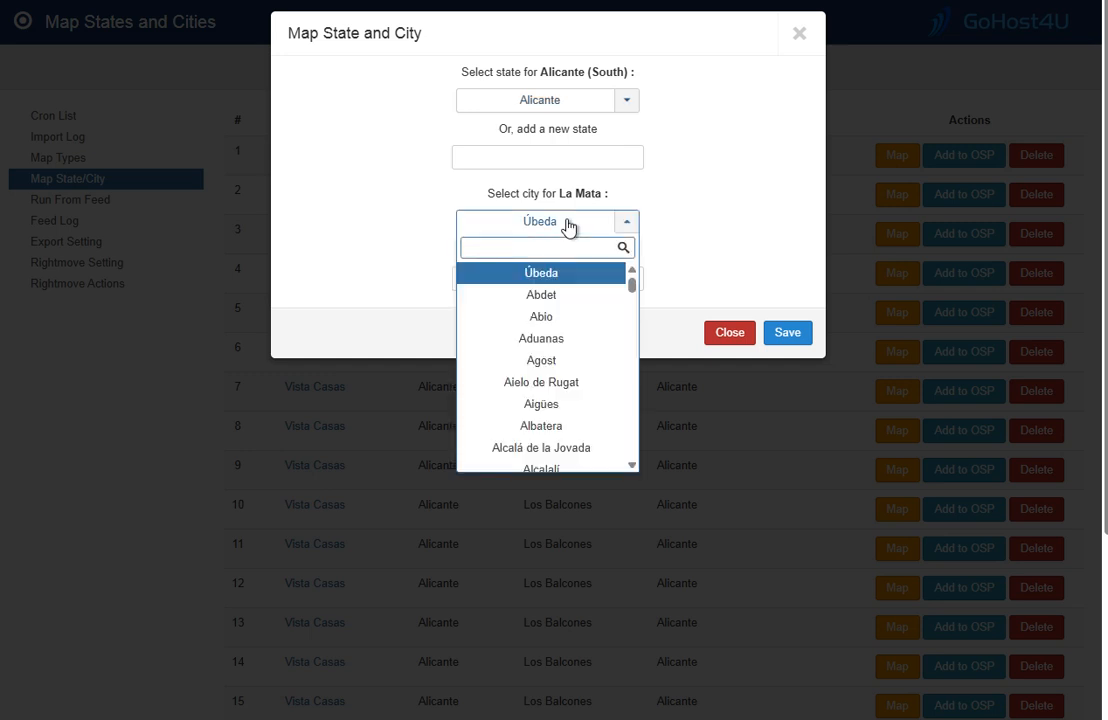
pyautogui.write('la')
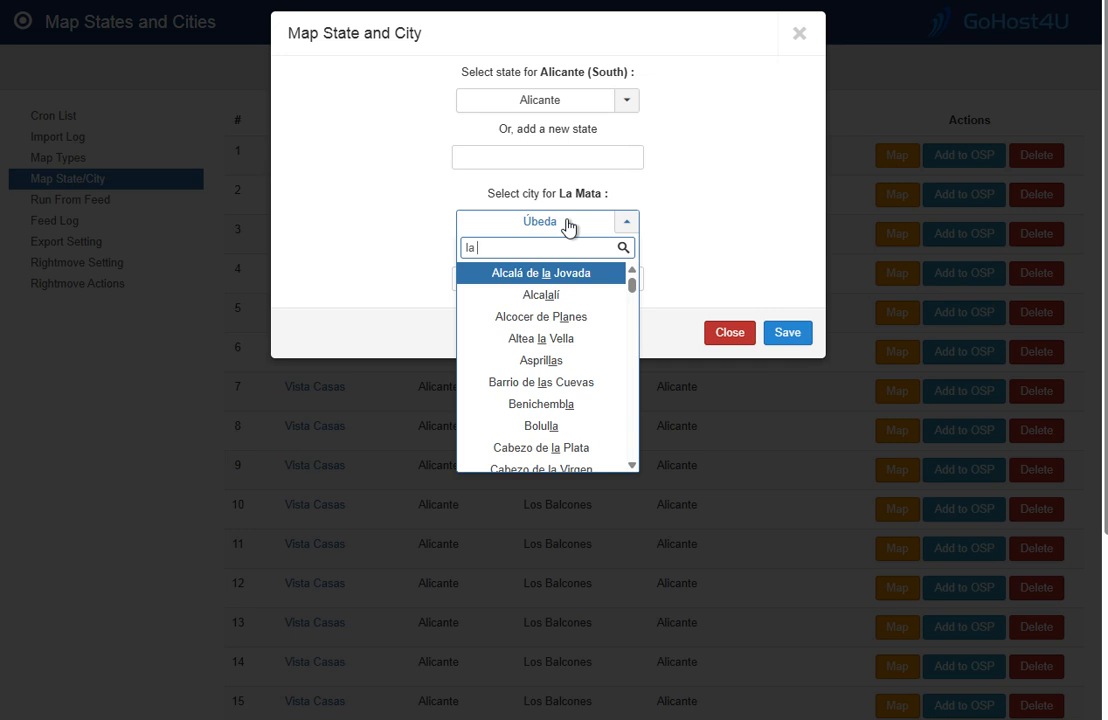
pyautogui.write(' mata')
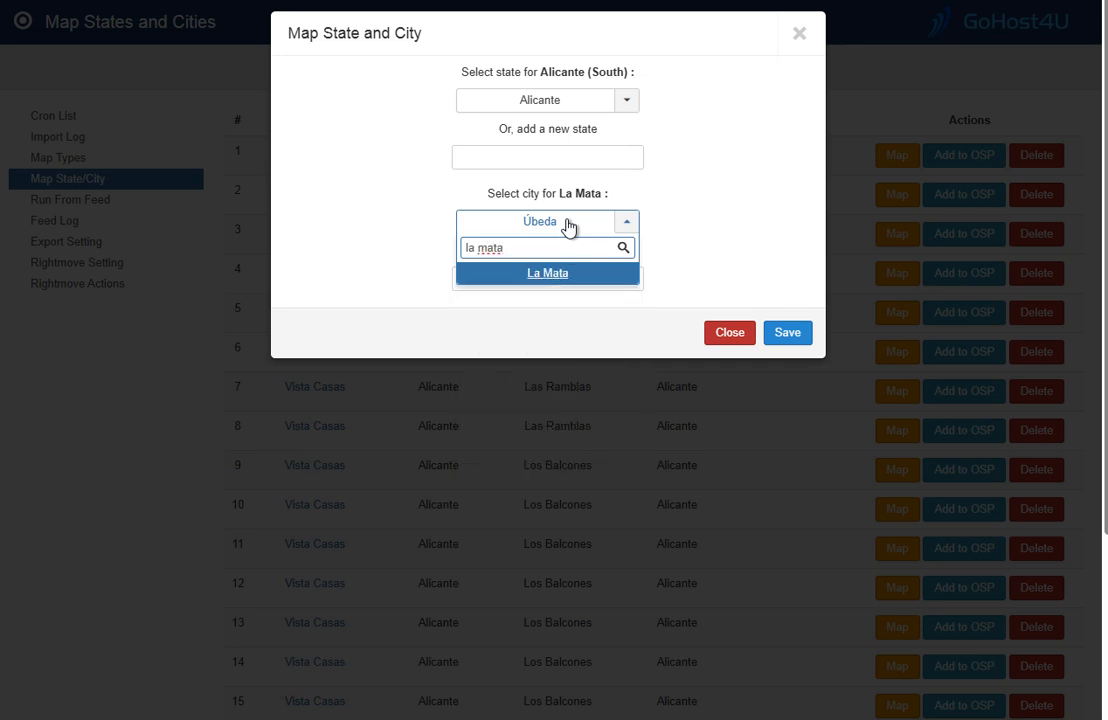
pyautogui.click(552, 273)
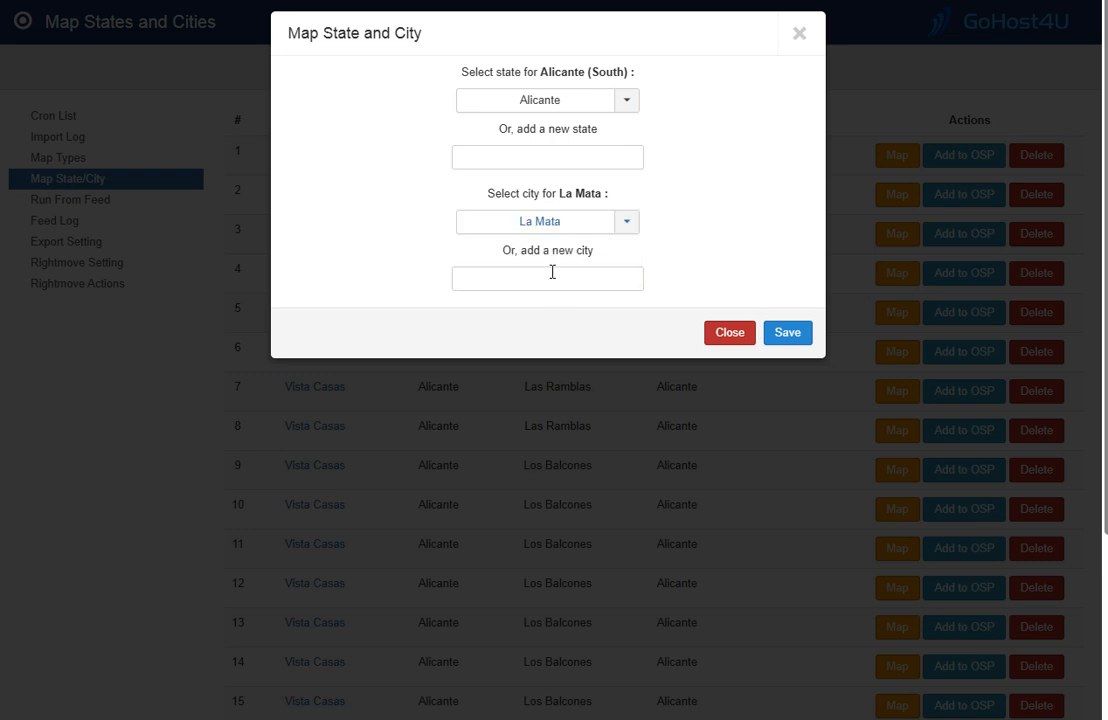
pyautogui.click(787, 333)
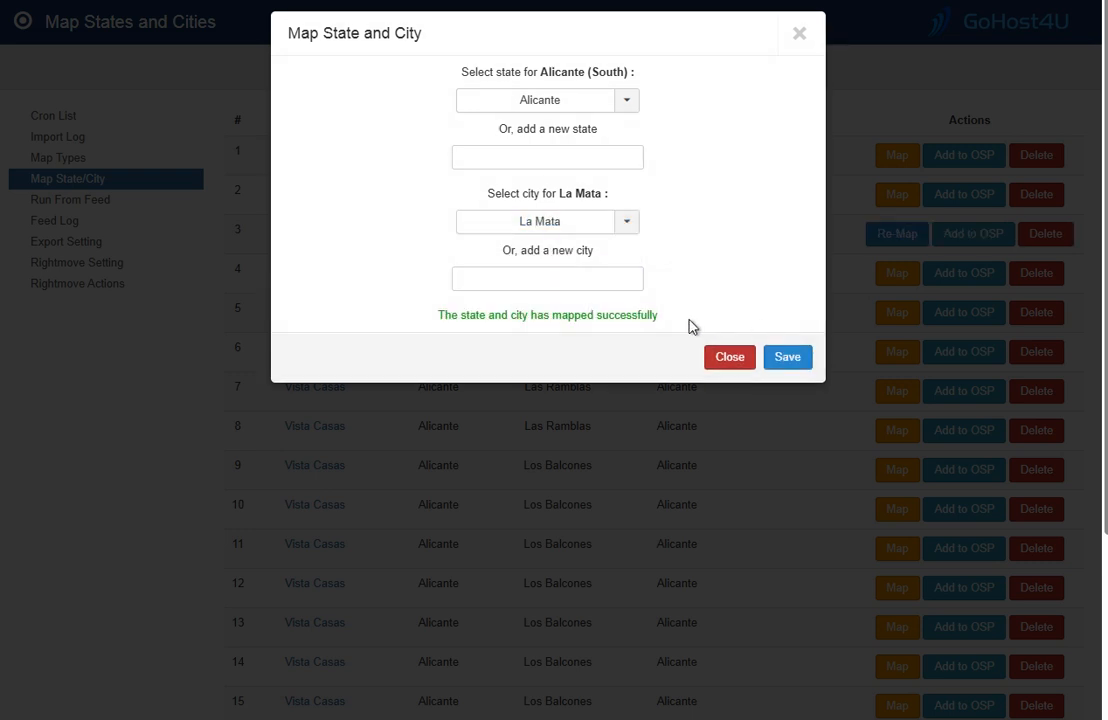
pyautogui.moveTo(677, 324); pyautogui.dragTo(425, 324)
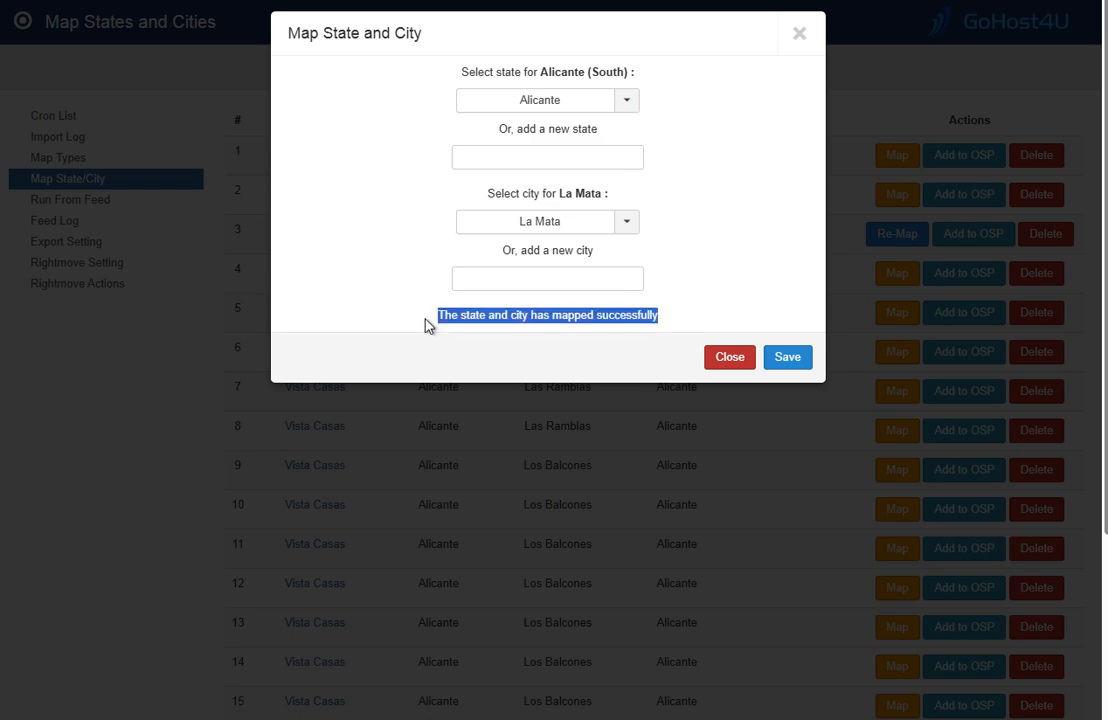
pyautogui.click(741, 362)
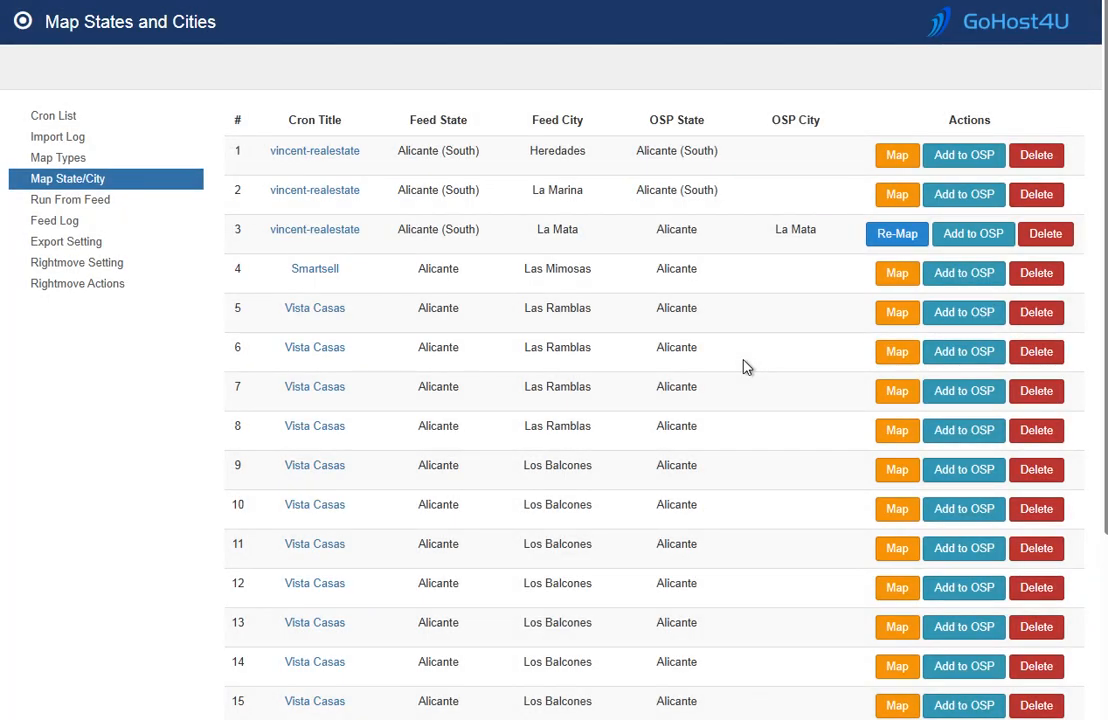
# Review the OSP state and city of the La Mata row, and compare the feed and OSP values of the Las Ramblas row.
pyautogui.doubleClick(814, 235)
pyautogui.moveTo(804, 232); pyautogui.dragTo(725, 238)
pyautogui.press('F5')
pyautogui.doubleClick(445, 272)
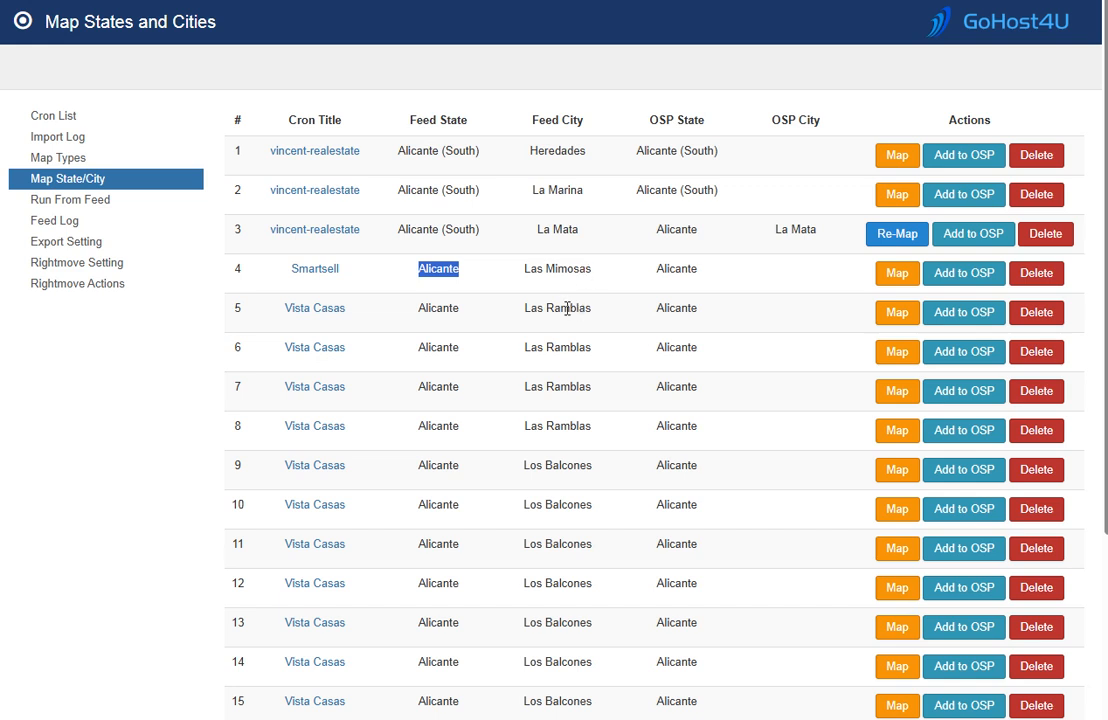
pyautogui.doubleClick(567, 310)
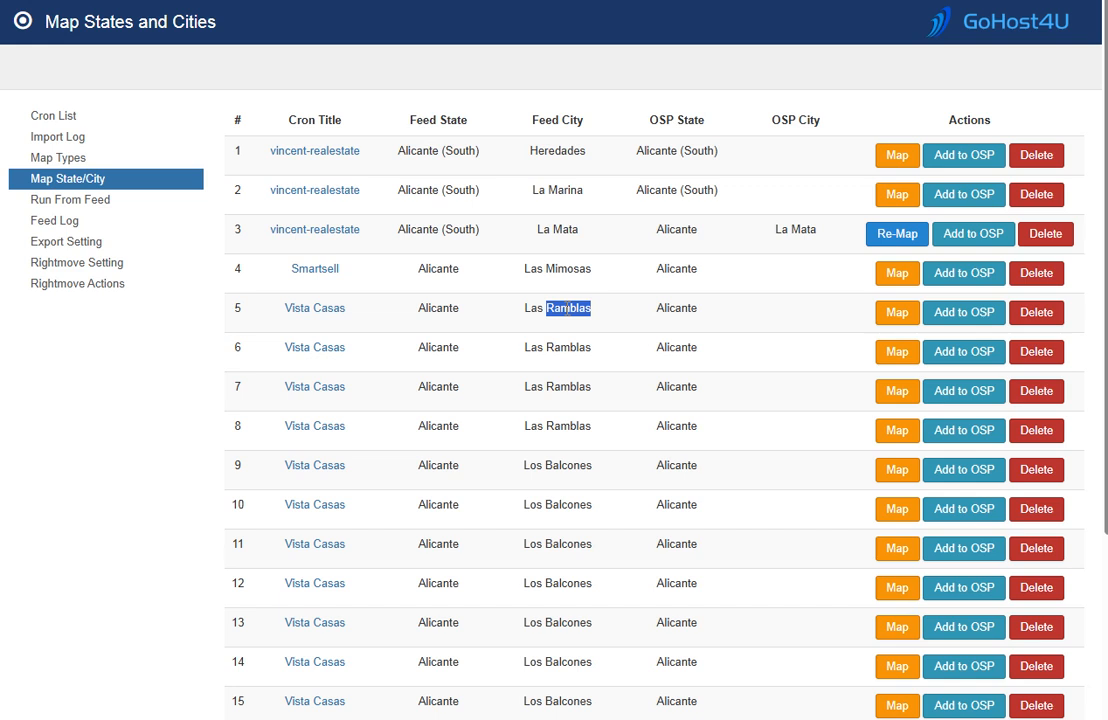
pyautogui.click(580, 308)
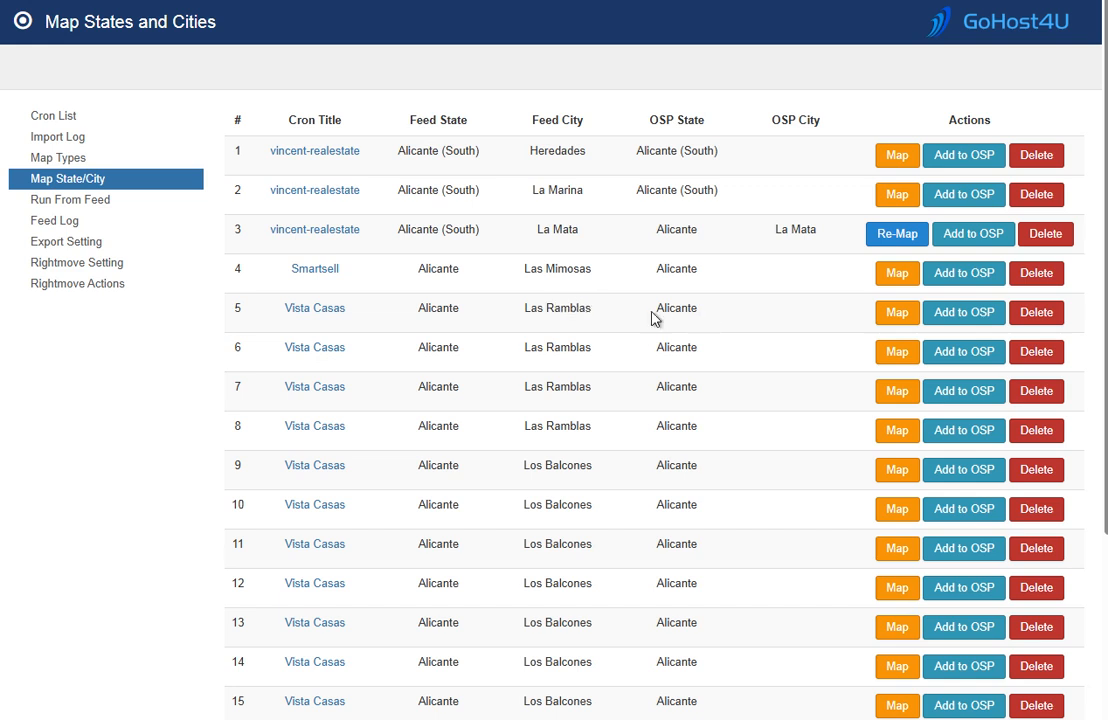
pyautogui.doubleClick(441, 314)
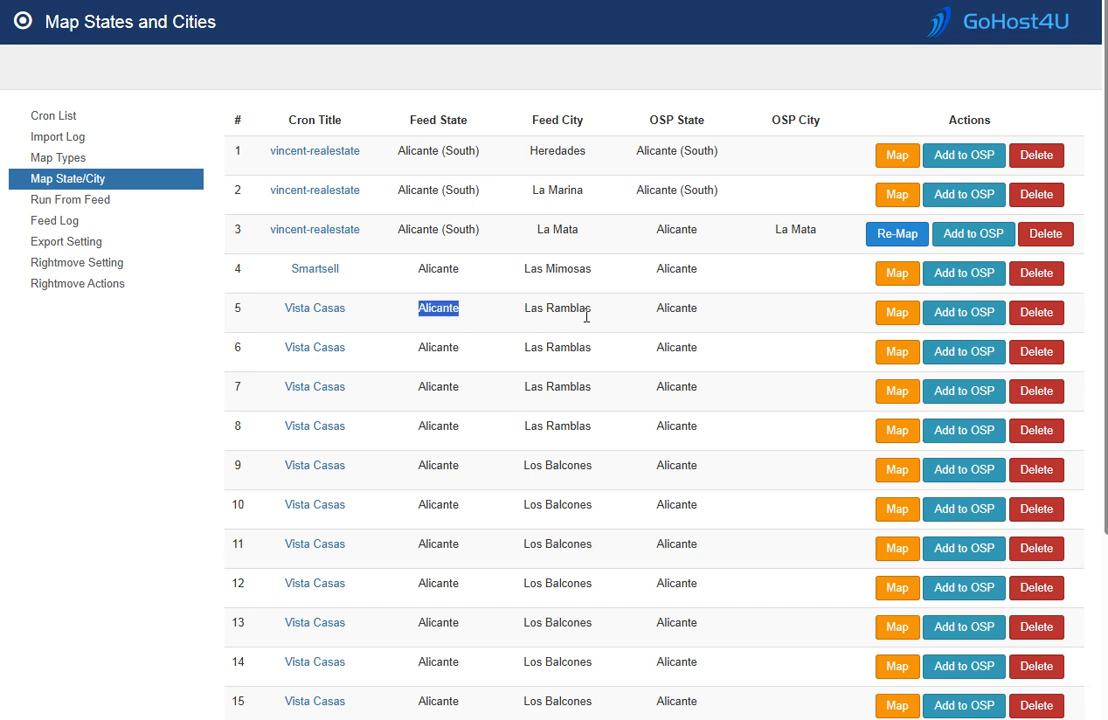
pyautogui.doubleClick(690, 308)
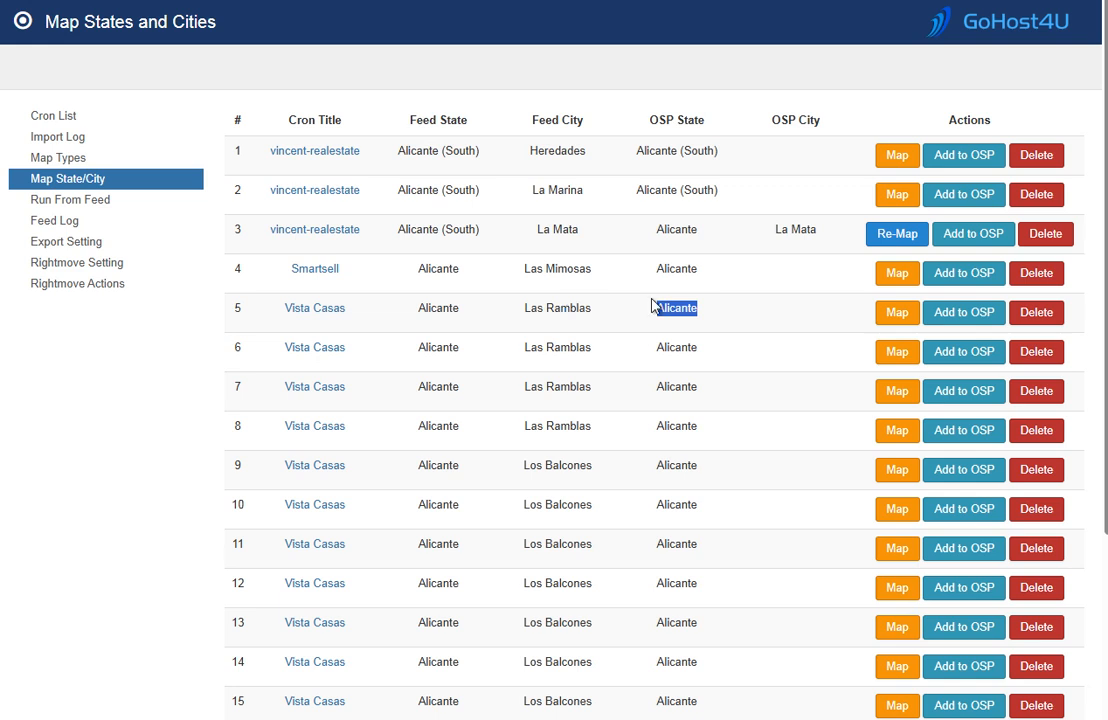
# Add the four Vista Casas entries for Las Ramblas, Alicante (rows 5 to 8) to OSP.
pyautogui.click(979, 322)
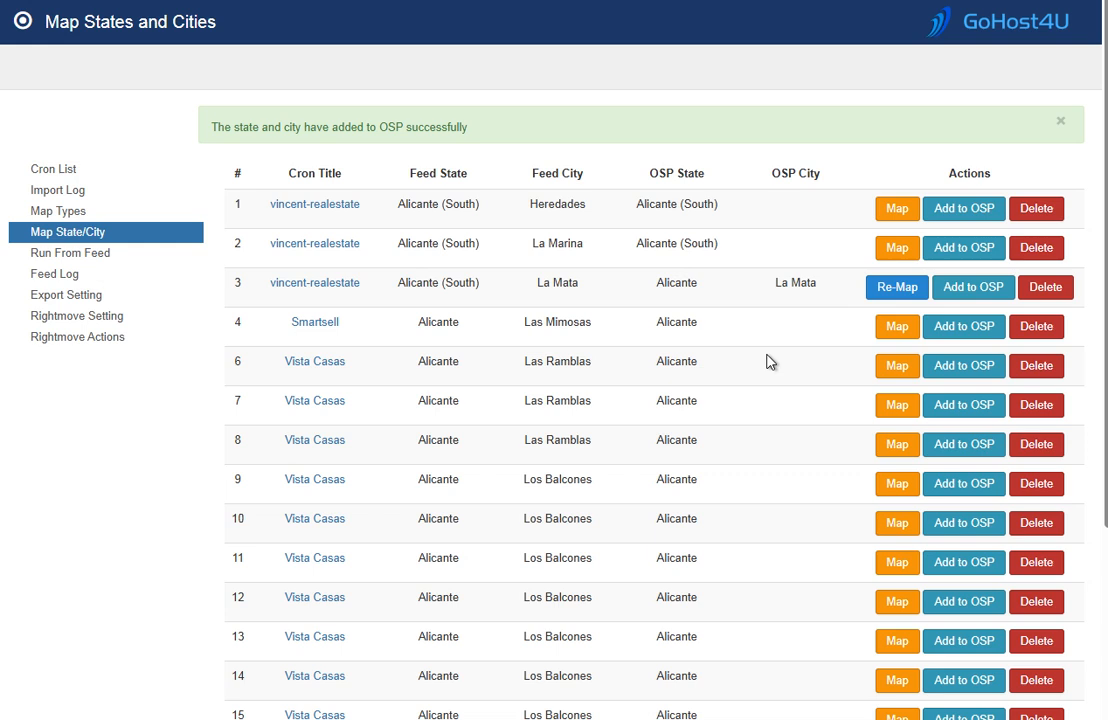
pyautogui.scroll(-2, 766, 361)
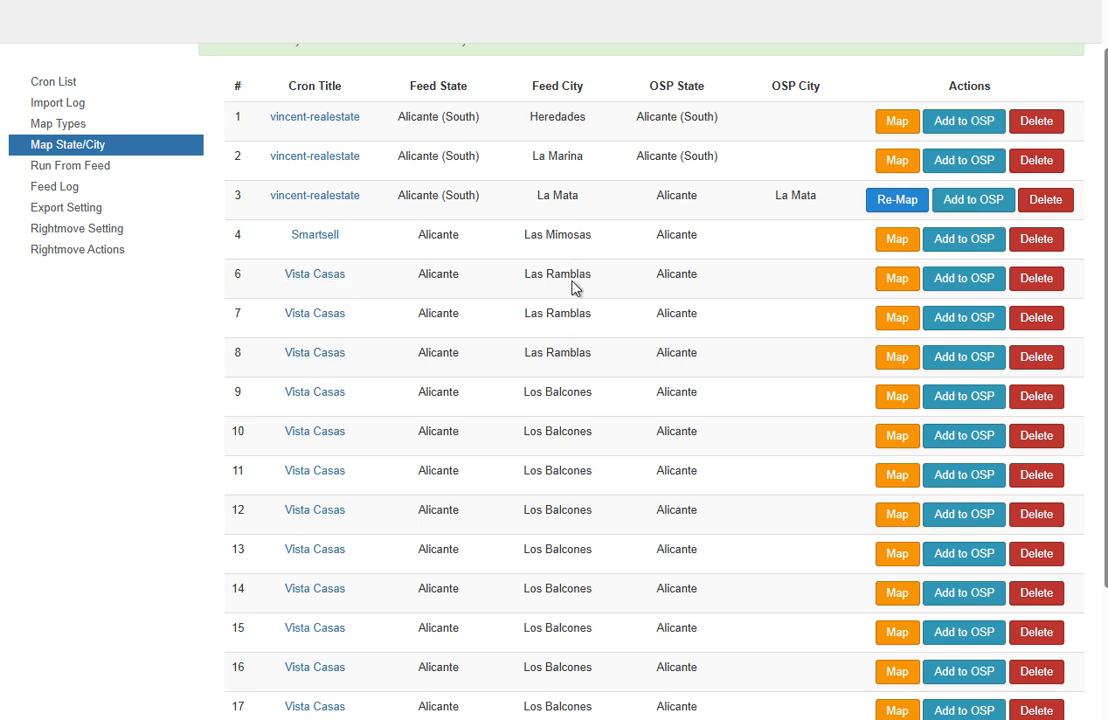
pyautogui.click(946, 281)
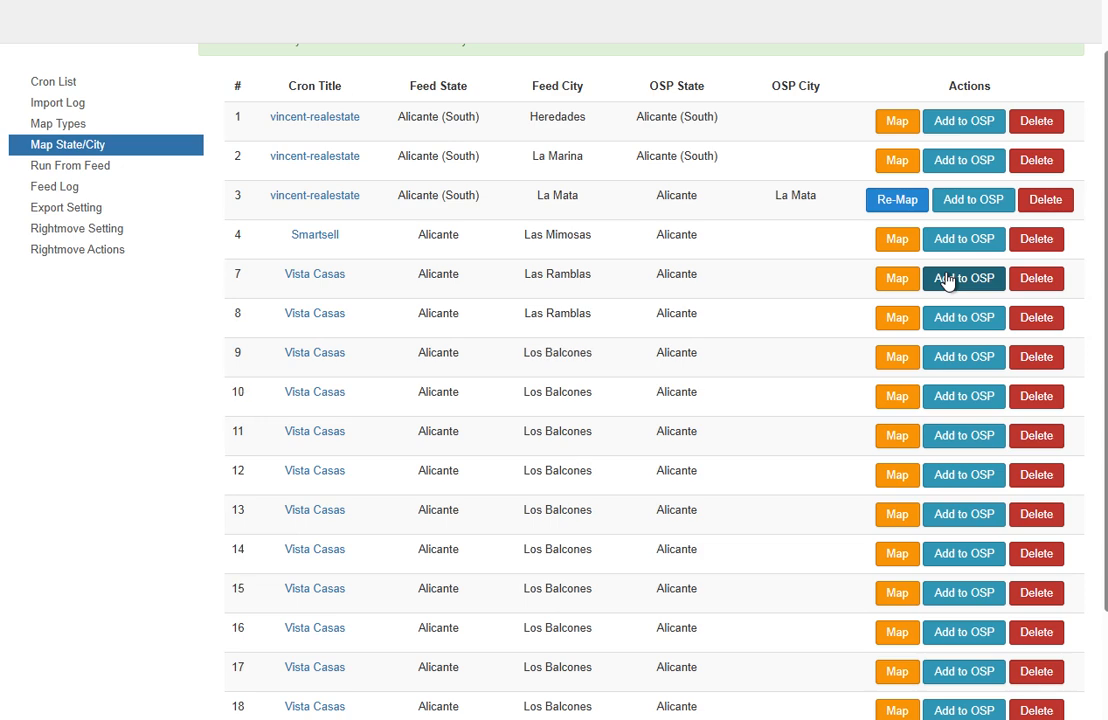
pyautogui.click(946, 281)
pyautogui.click(946, 281)
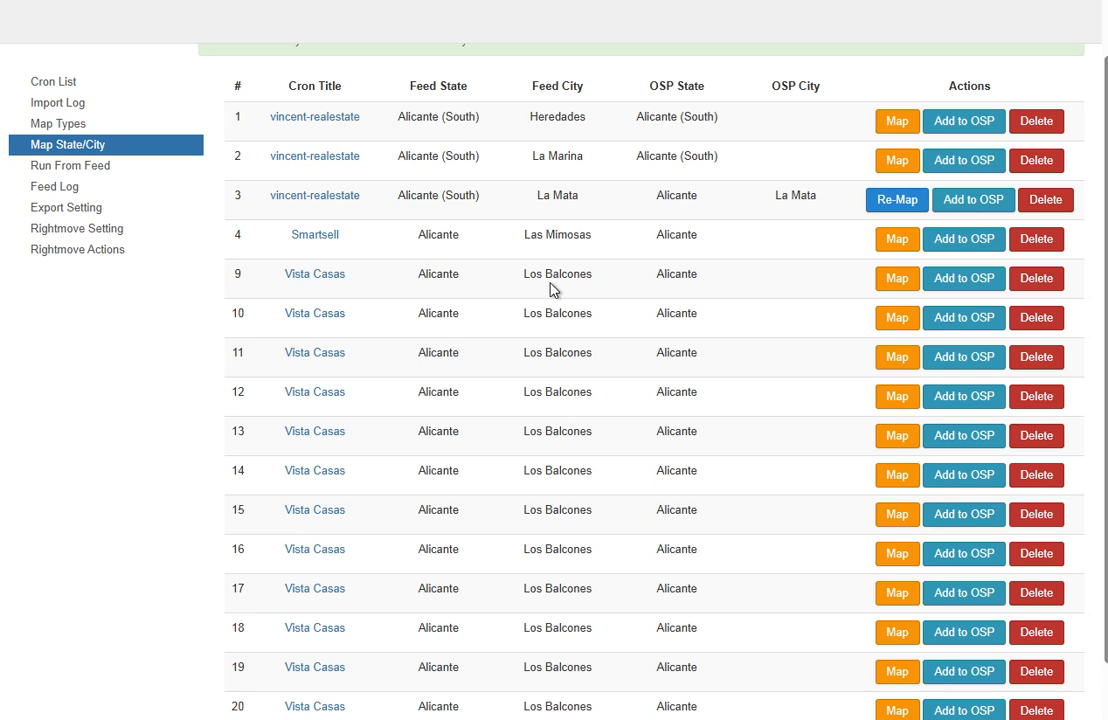
# Add the first three Vista Casas entries for Los Balcones, Alicante (rows 9 to 11) to OSP.
pyautogui.click(958, 280)
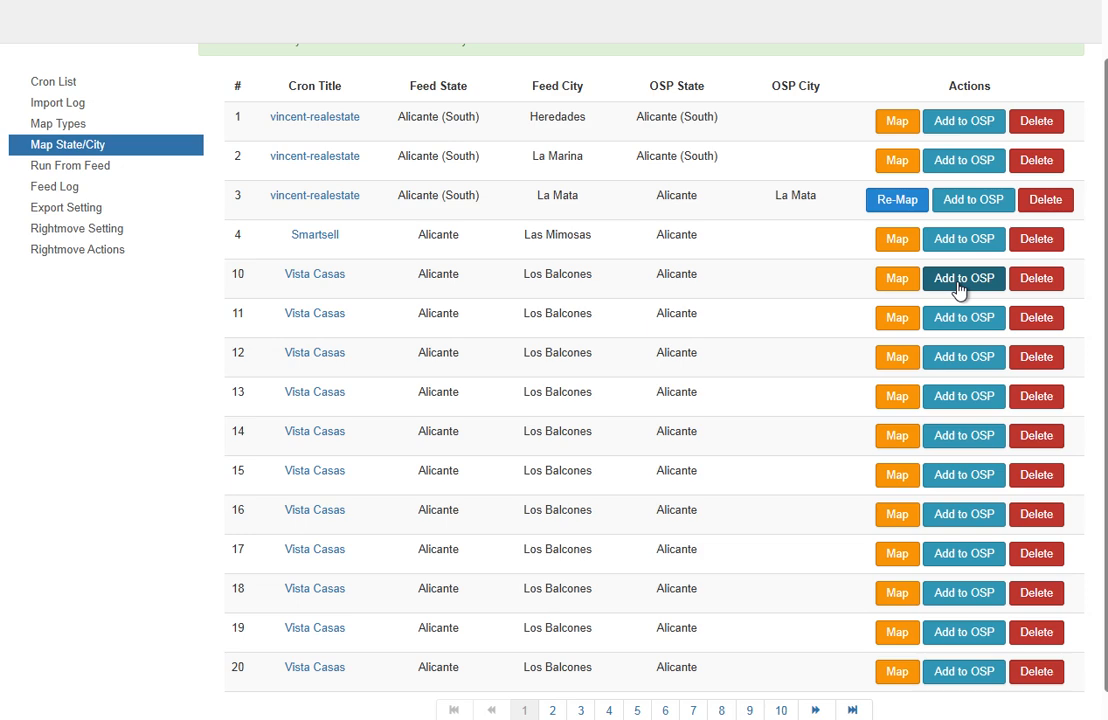
pyautogui.click(958, 284)
pyautogui.click(959, 284)
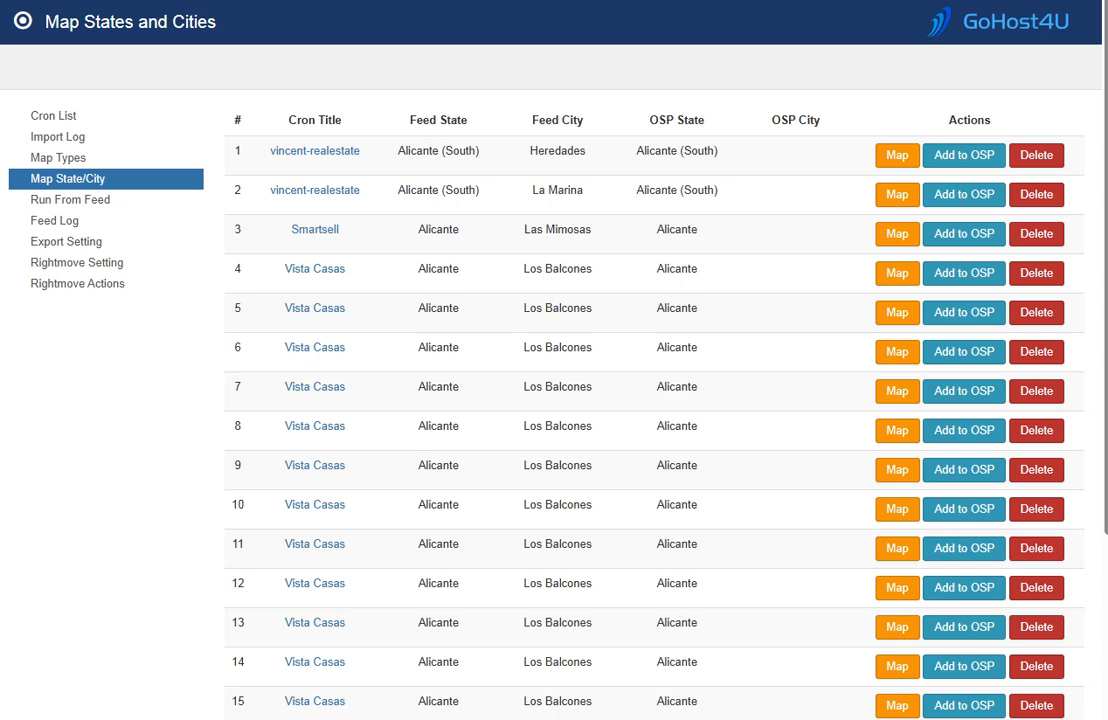
# Go to page 10 of the state and city list and look through its feed cities.
pyautogui.scroll(-3, 657, 434)
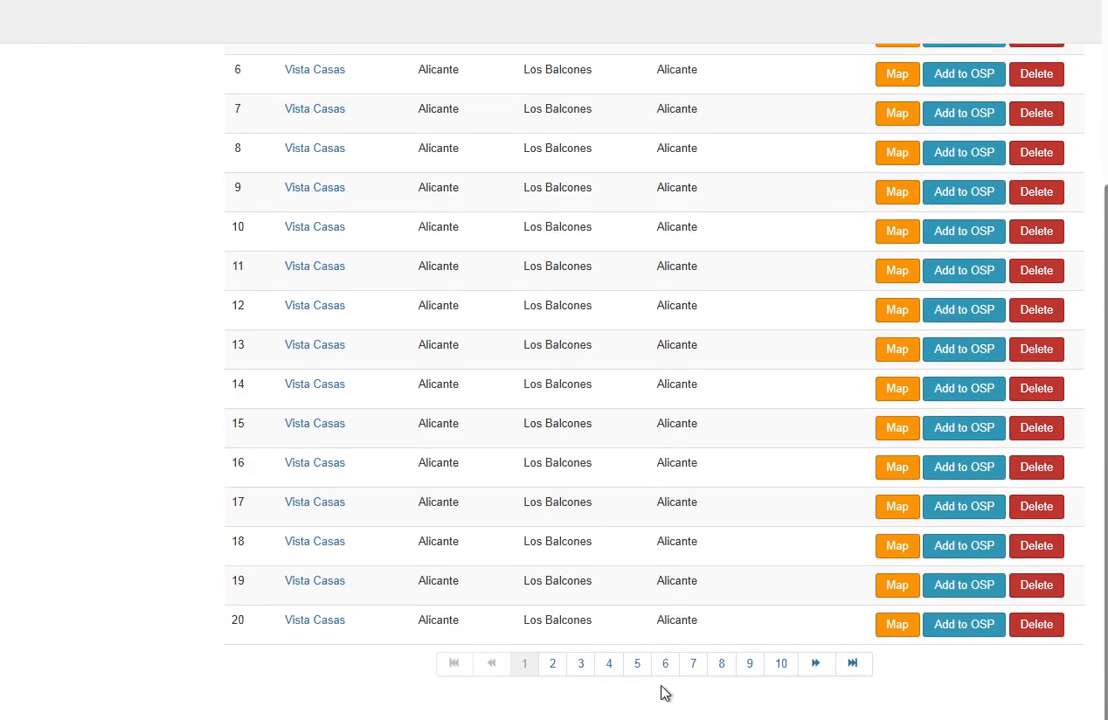
pyautogui.click(782, 664)
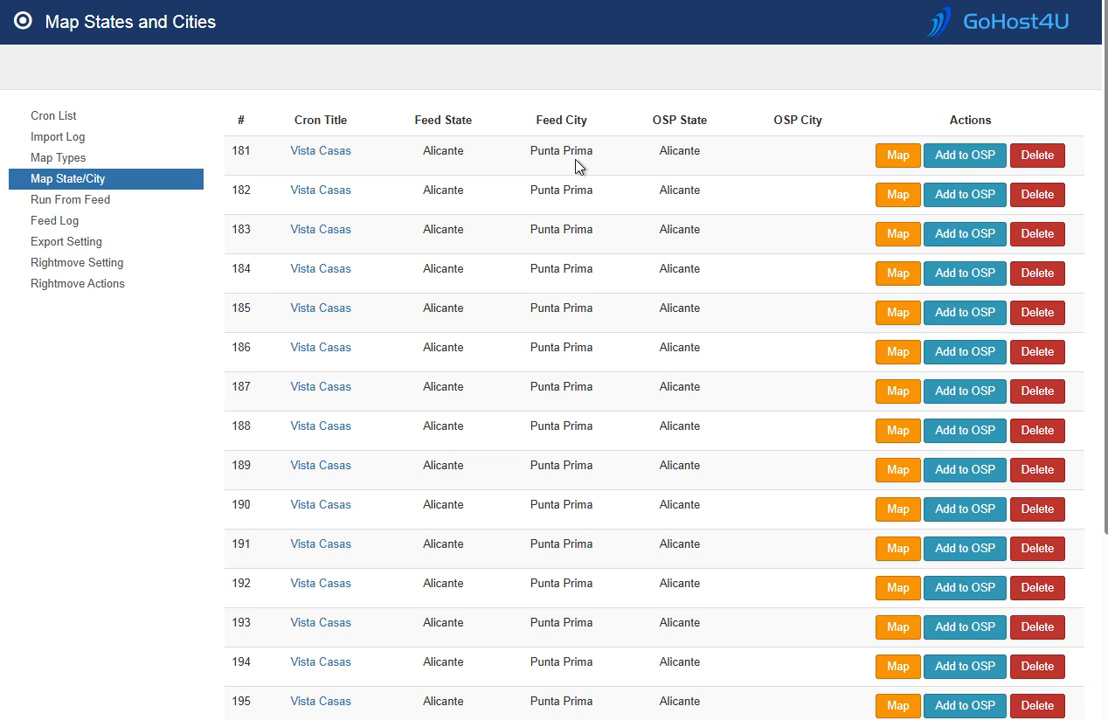
pyautogui.scroll(-3, 631, 340)
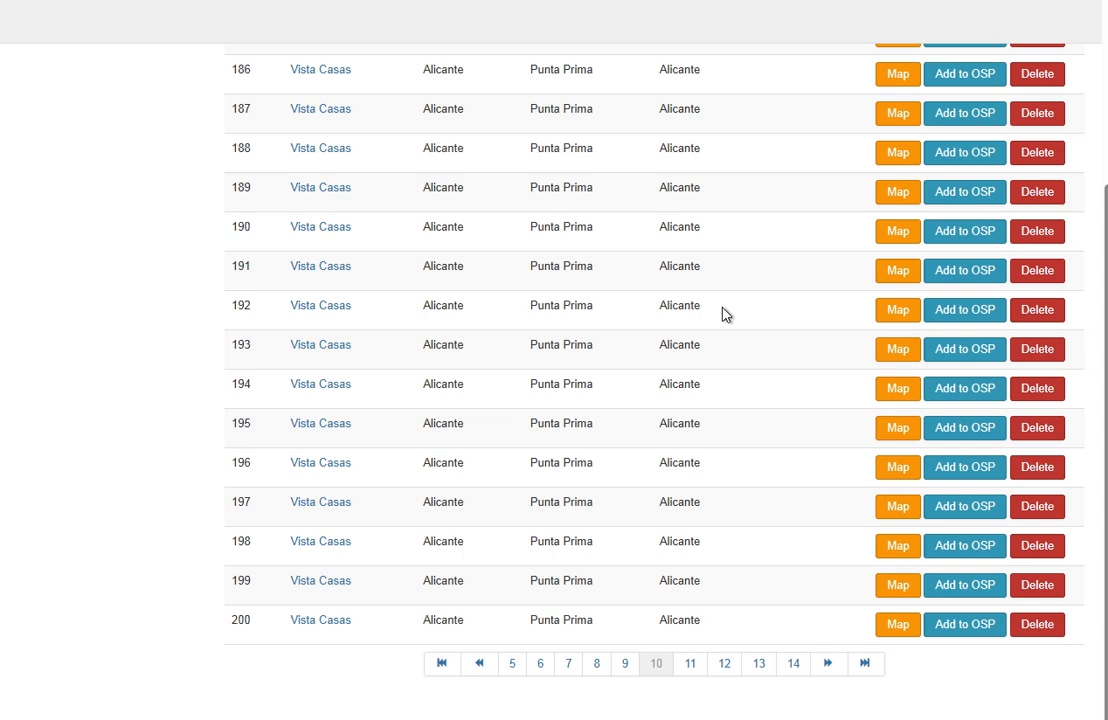
pyautogui.scroll(3, 725, 314)
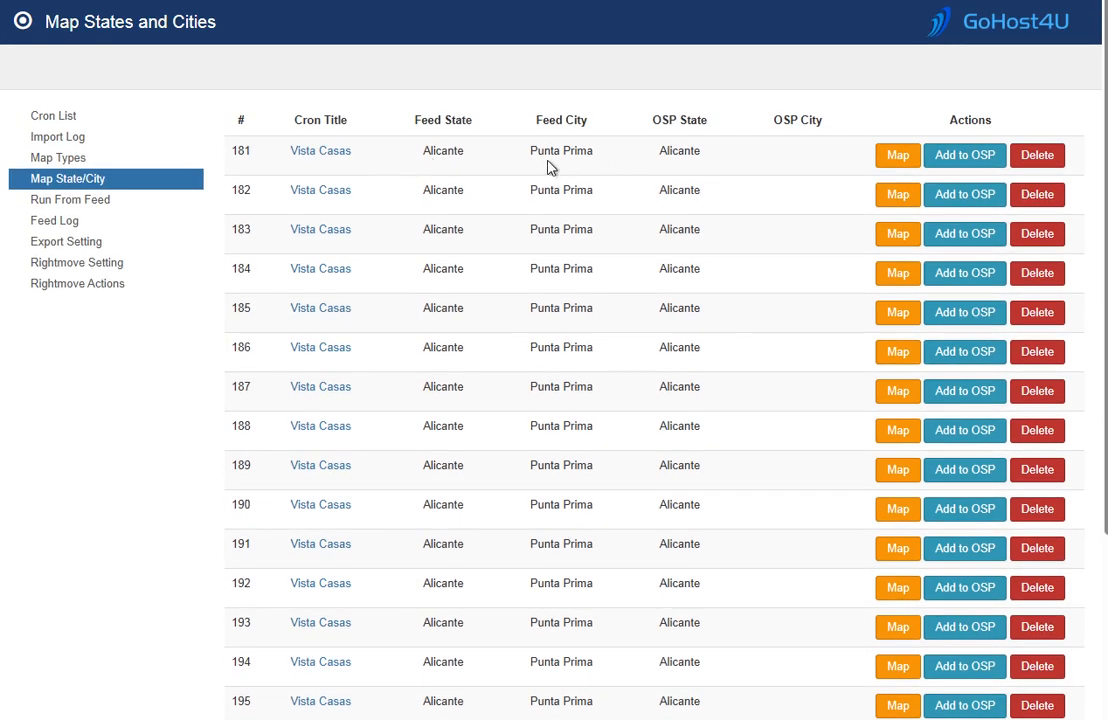
# Add all Vista Casas entries for Punta Prima, Alicante on page 10 (rows 181 to 200) to OSP, then go to page 11.
pyautogui.click(962, 160)
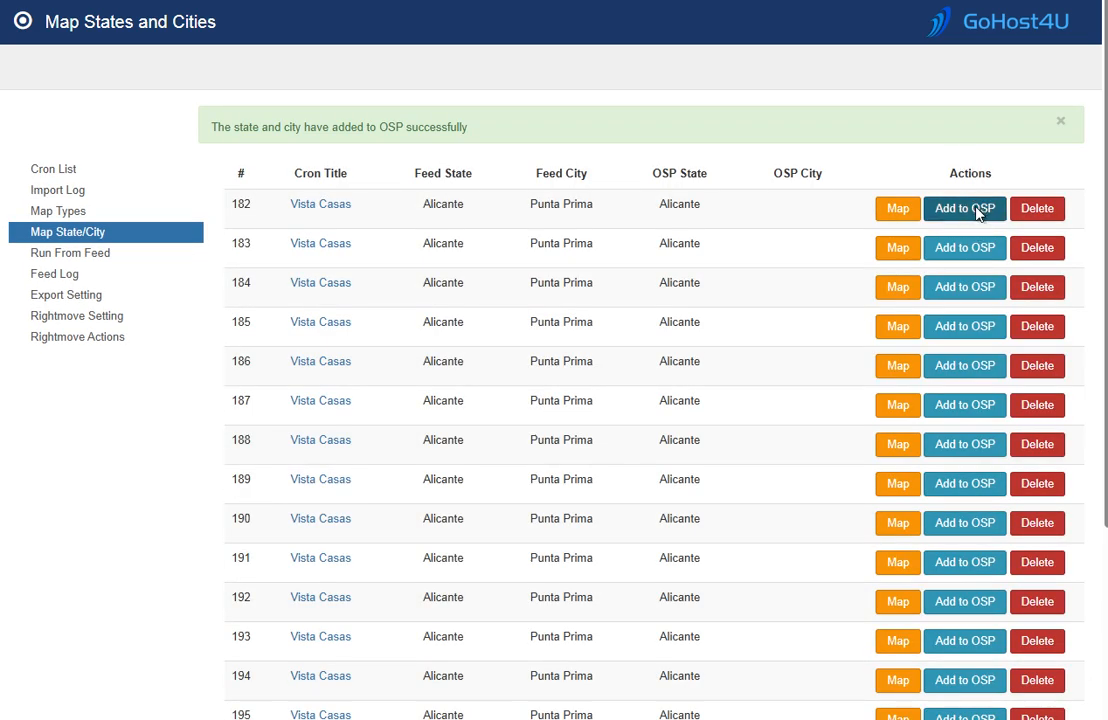
pyautogui.click(977, 210)
pyautogui.click(977, 210)
pyautogui.click(977, 210)
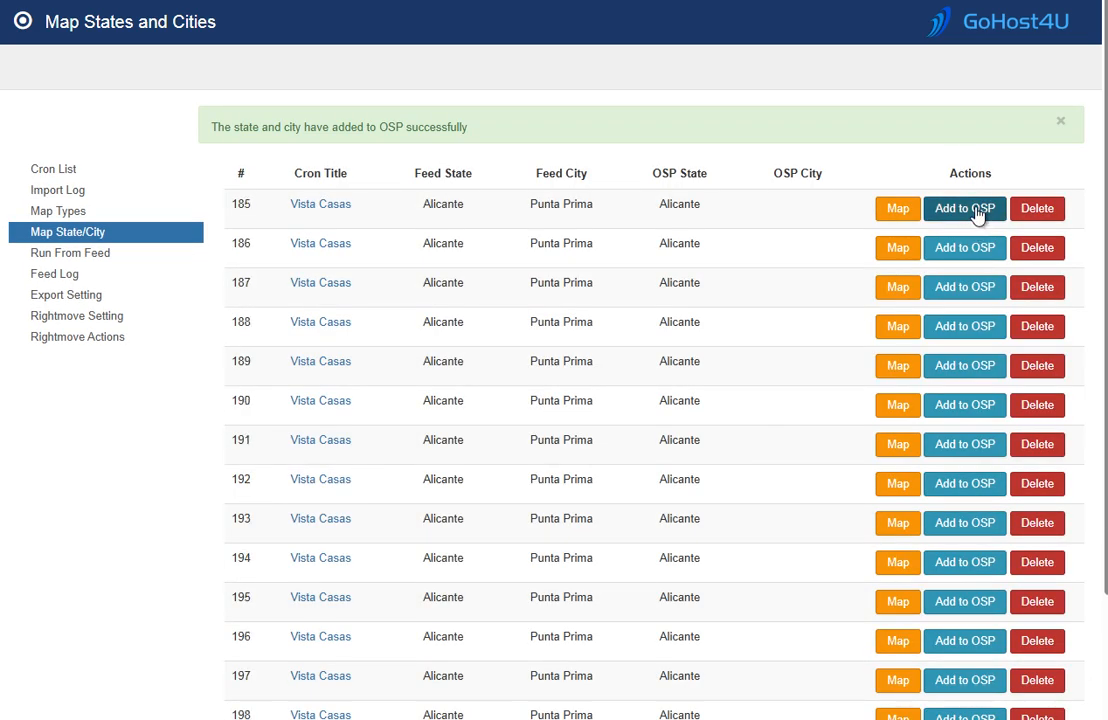
pyautogui.click(977, 210)
pyautogui.click(977, 210)
pyautogui.click(977, 210)
pyautogui.click(977, 210)
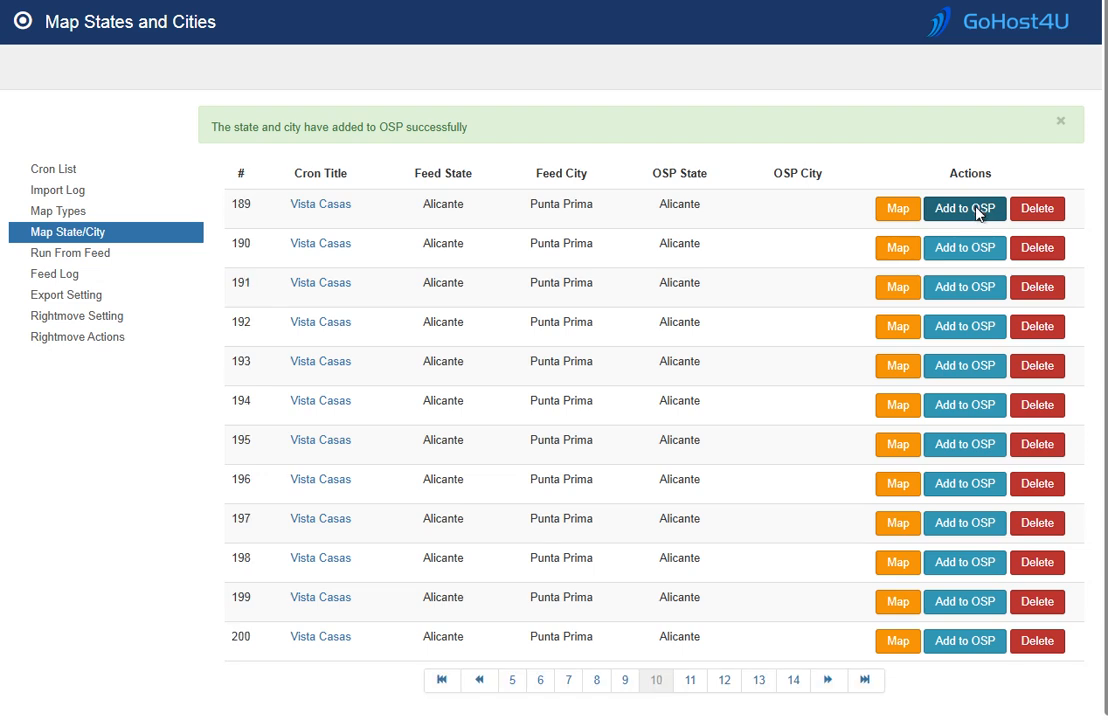
pyautogui.click(977, 210)
pyautogui.click(977, 210)
pyautogui.click(977, 210)
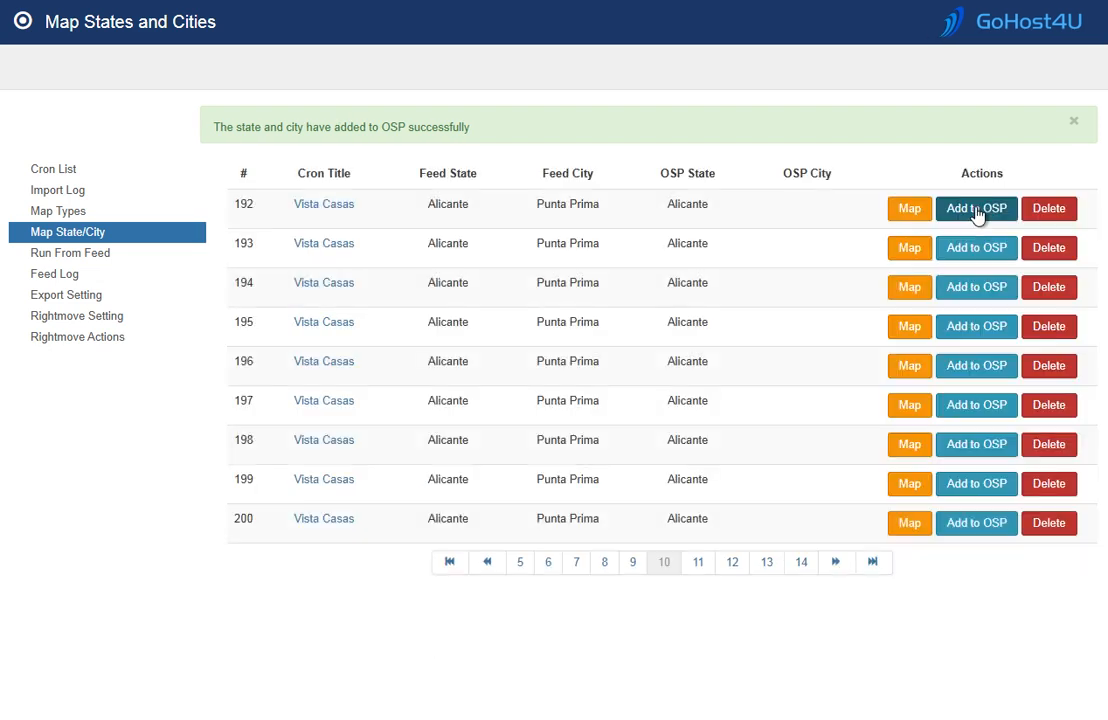
pyautogui.click(977, 210)
pyautogui.click(977, 210)
pyautogui.click(977, 210)
pyautogui.click(977, 210)
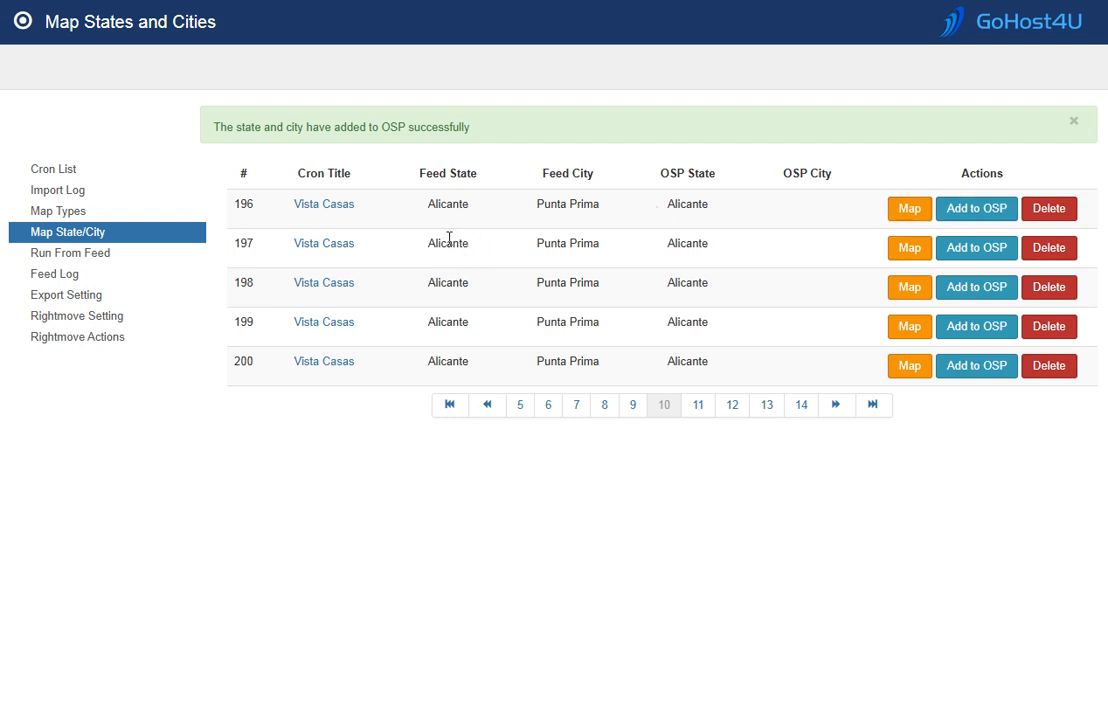
pyautogui.click(983, 214)
pyautogui.click(985, 216)
pyautogui.click(985, 216)
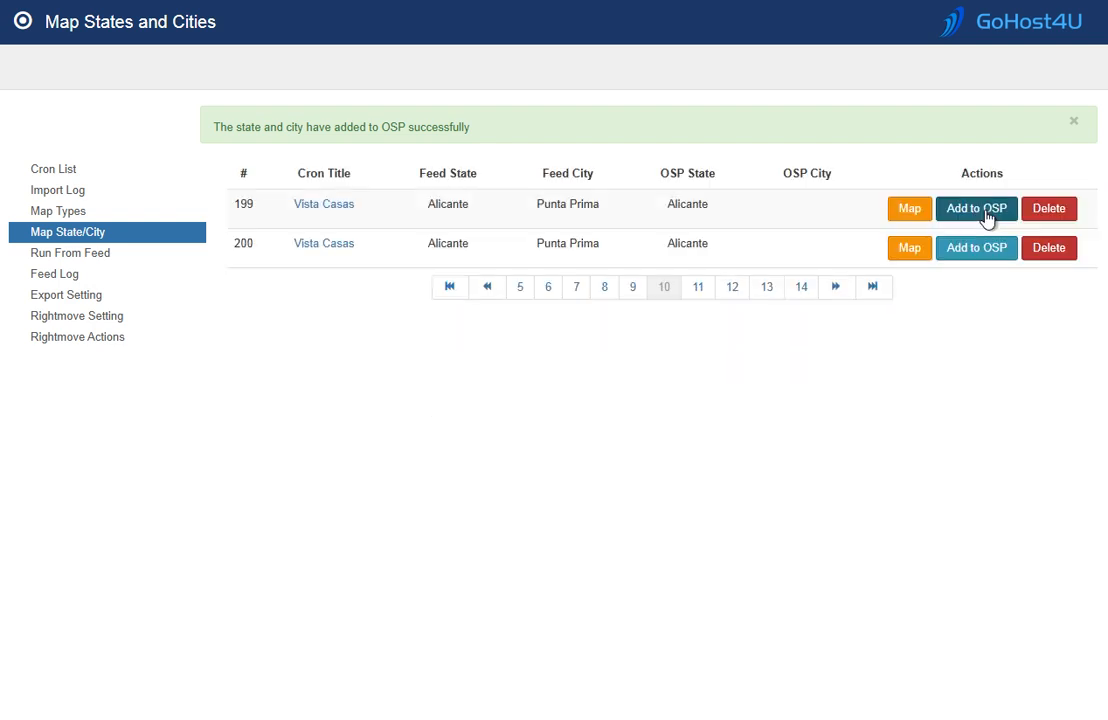
pyautogui.click(986, 216)
pyautogui.click(985, 216)
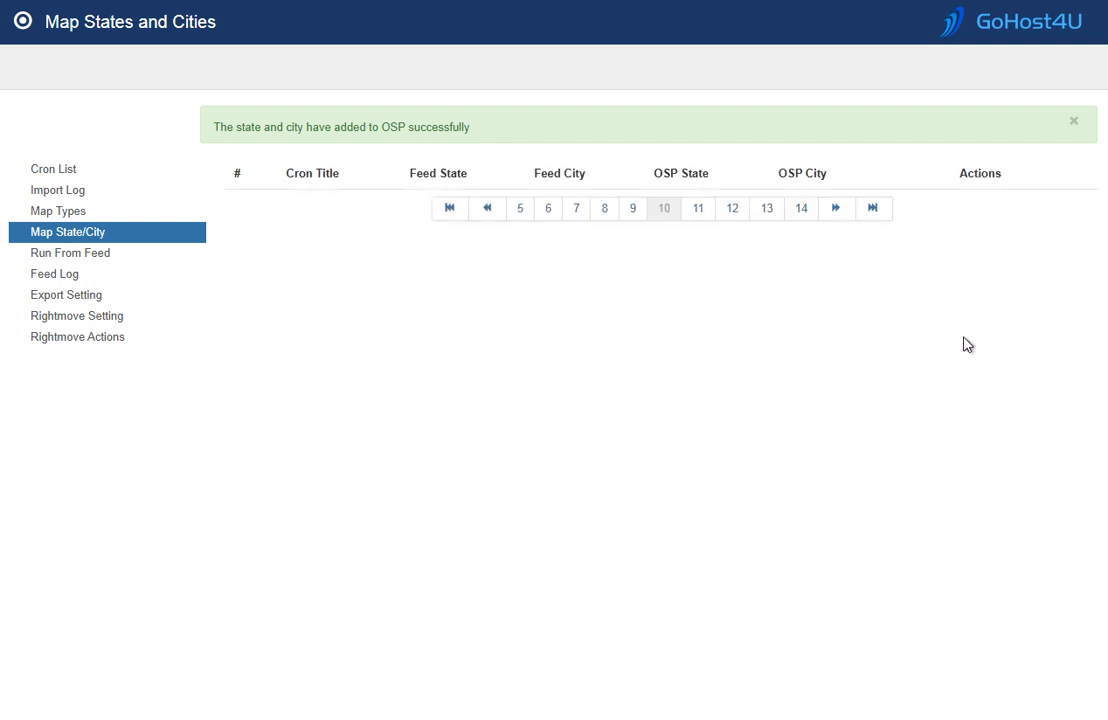
pyautogui.click(697, 212)
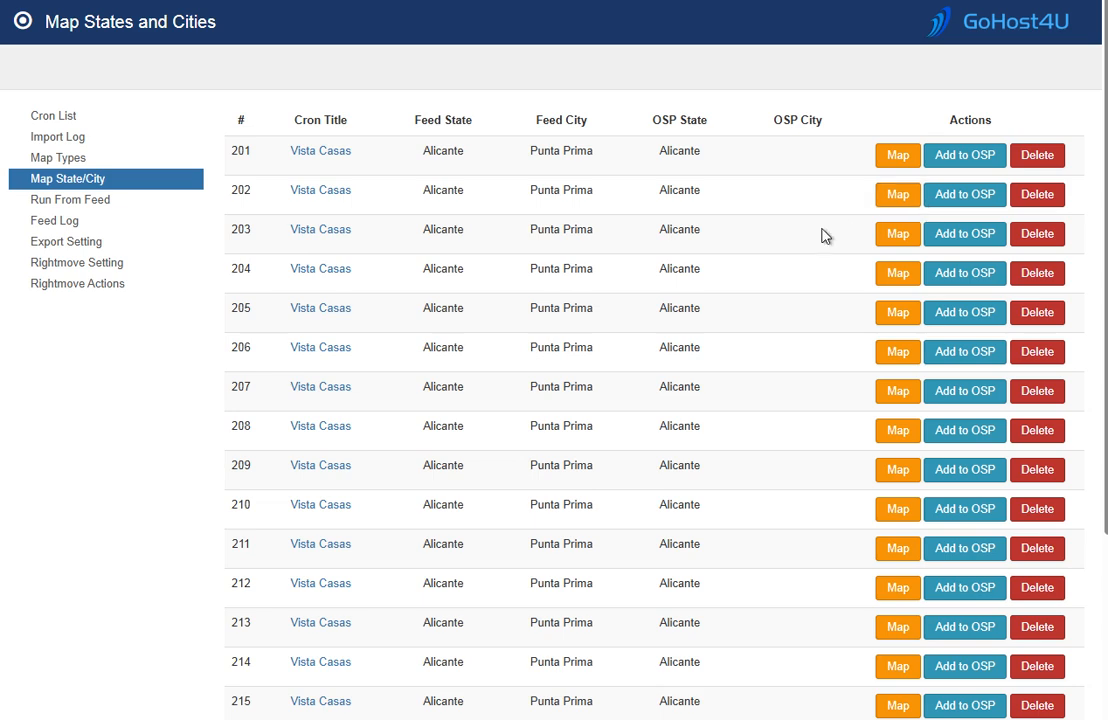
# Look through the Punta Prima entries on page 11, then go to page 26 and view its already mapped locations.
pyautogui.scroll(-3, 745, 395)
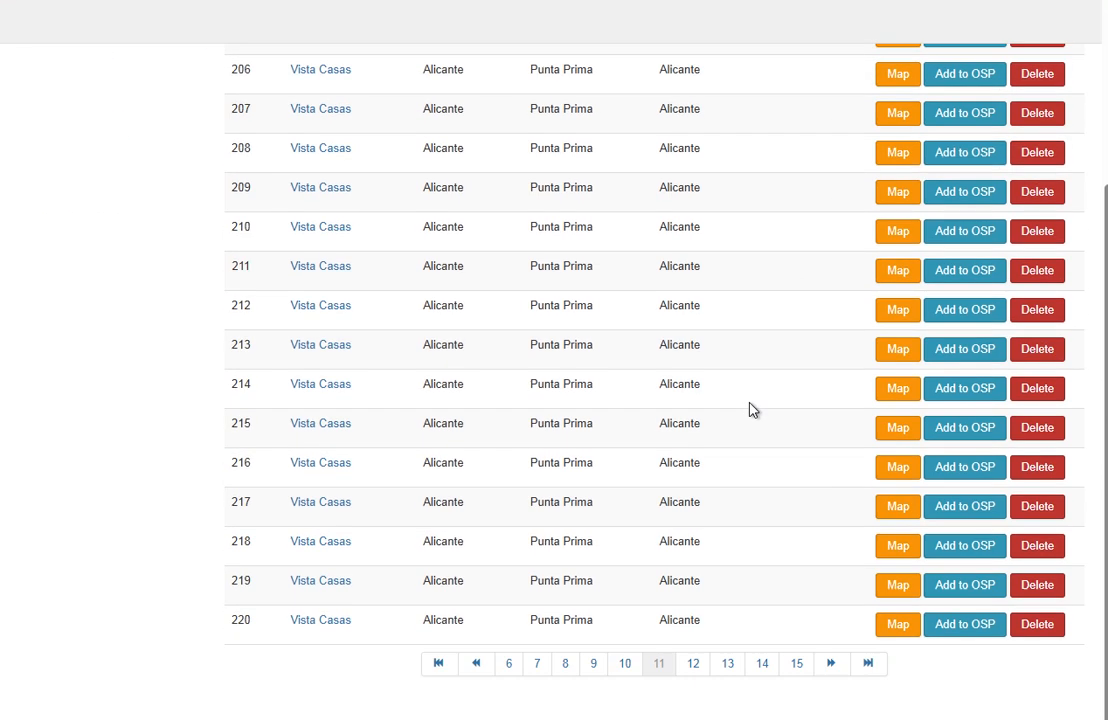
pyautogui.scroll(1, 616, 352)
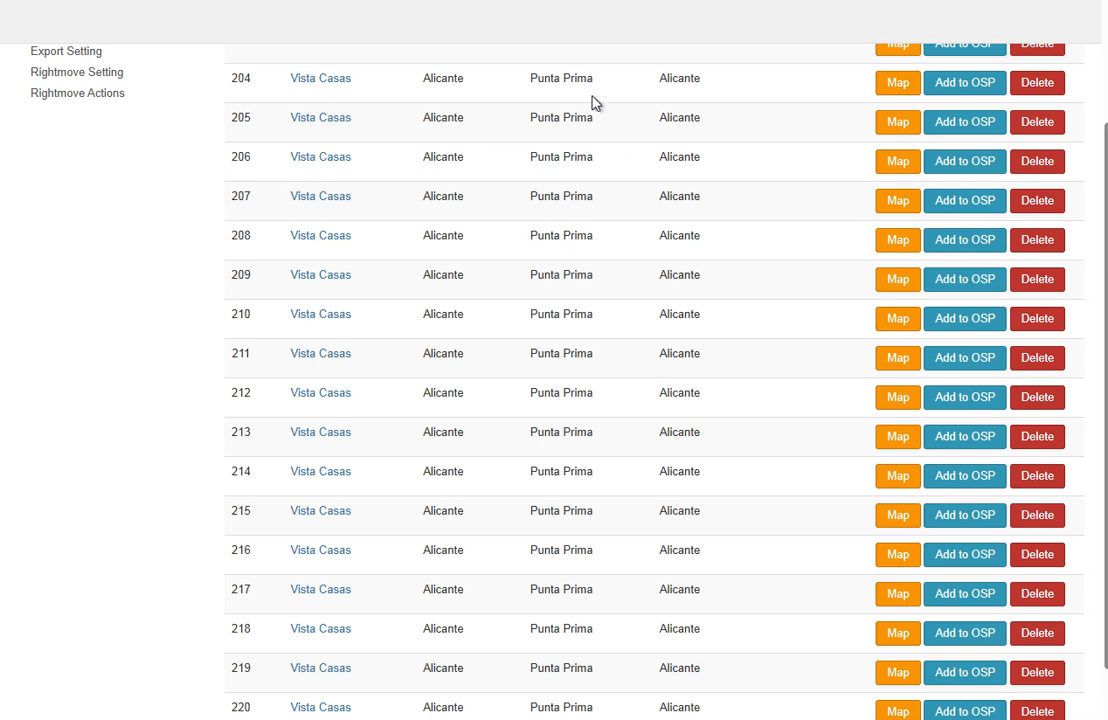
pyautogui.scroll(1, 660, 150)
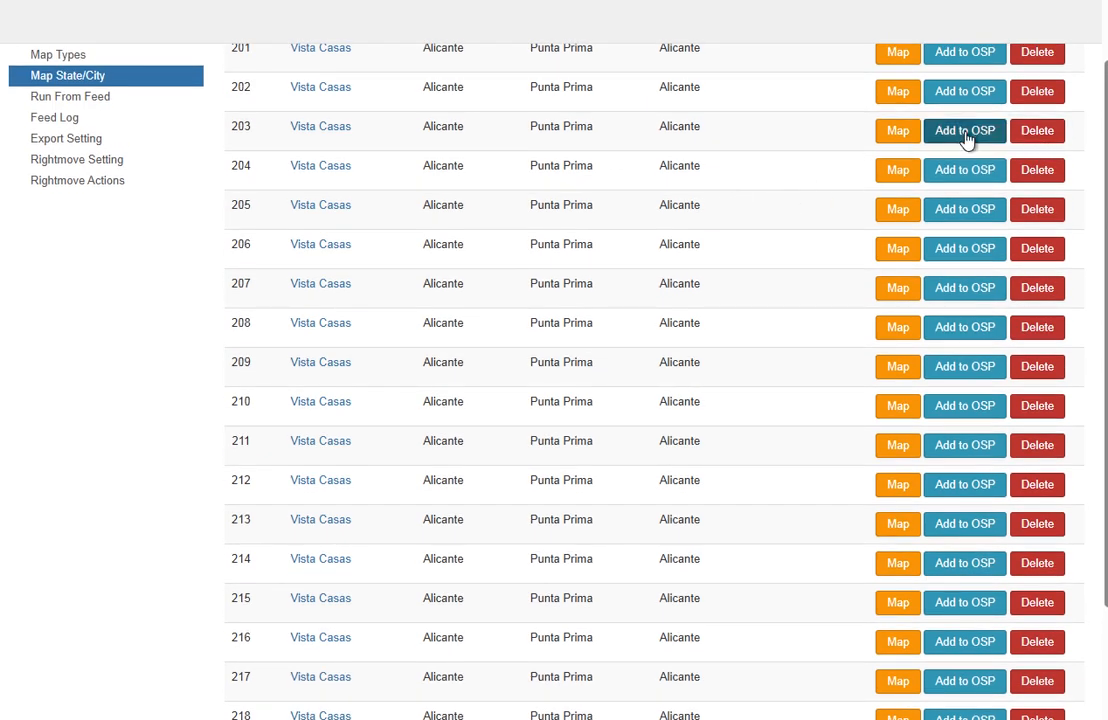
pyautogui.scroll(-2, 835, 228)
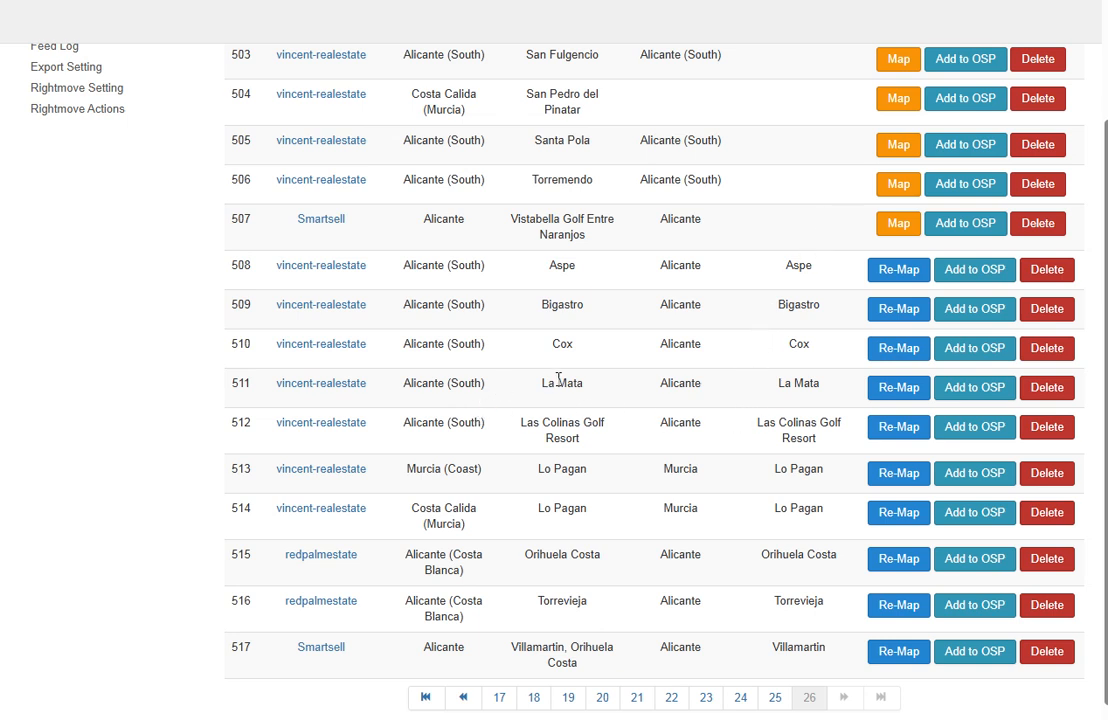
# View the OSP cities available for re-mapping La Mata, Alicante (South) in row 511, then close the mapping without saving.
pyautogui.click(895, 389)
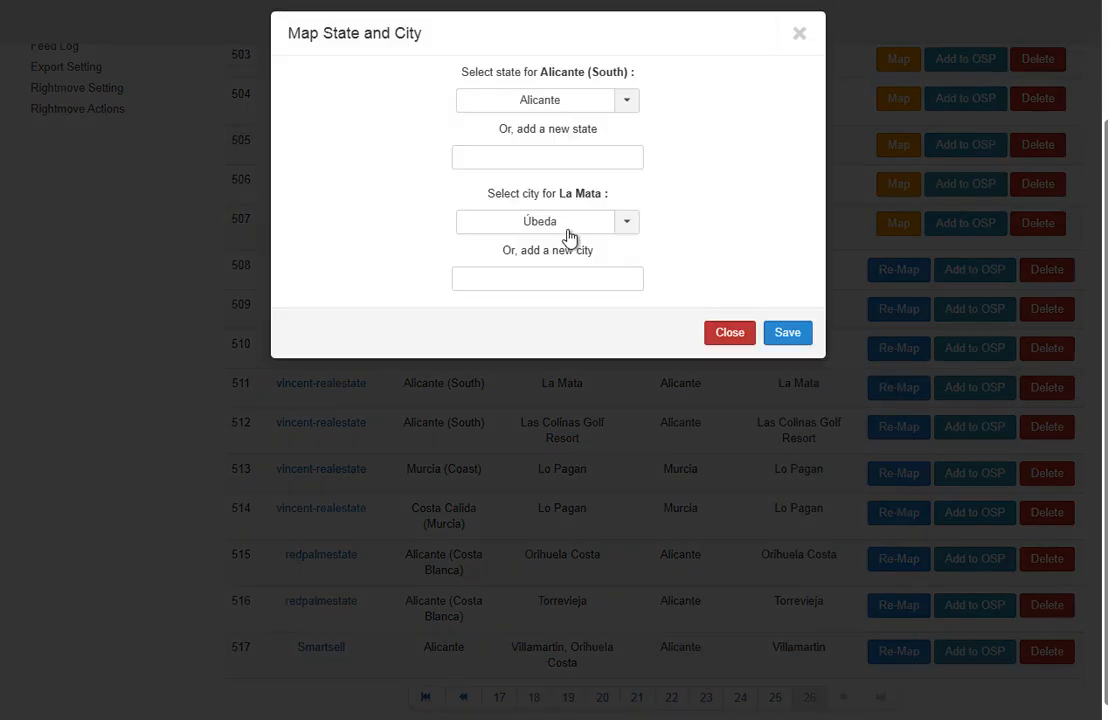
pyautogui.click(568, 230)
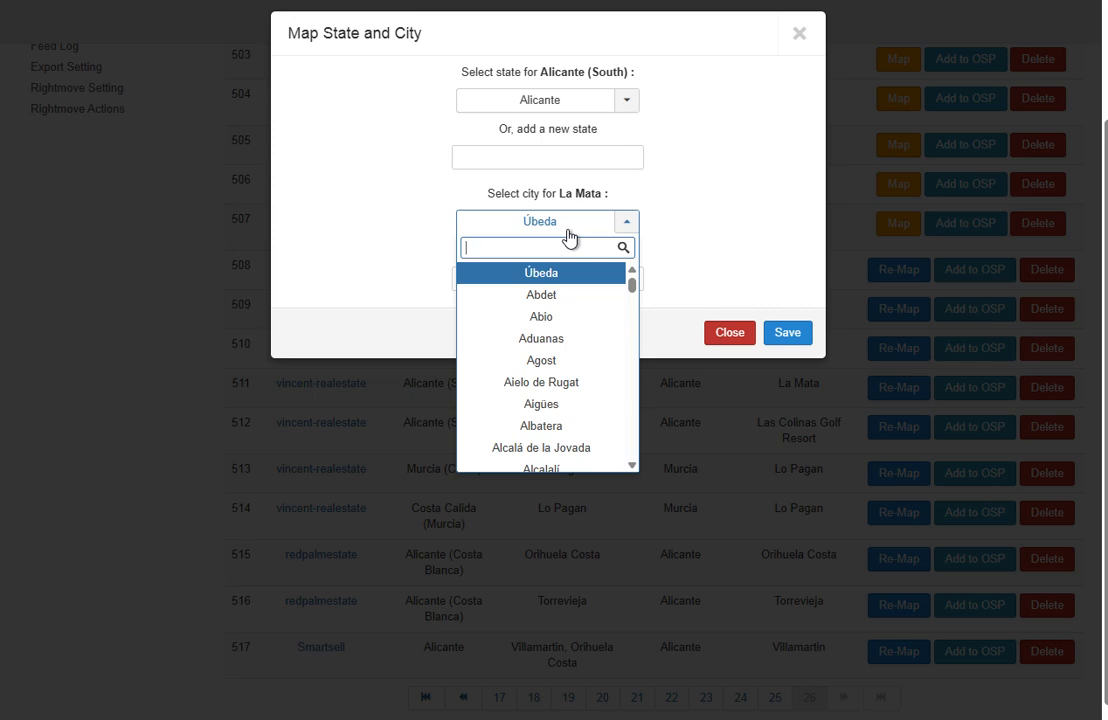
pyautogui.click(730, 340)
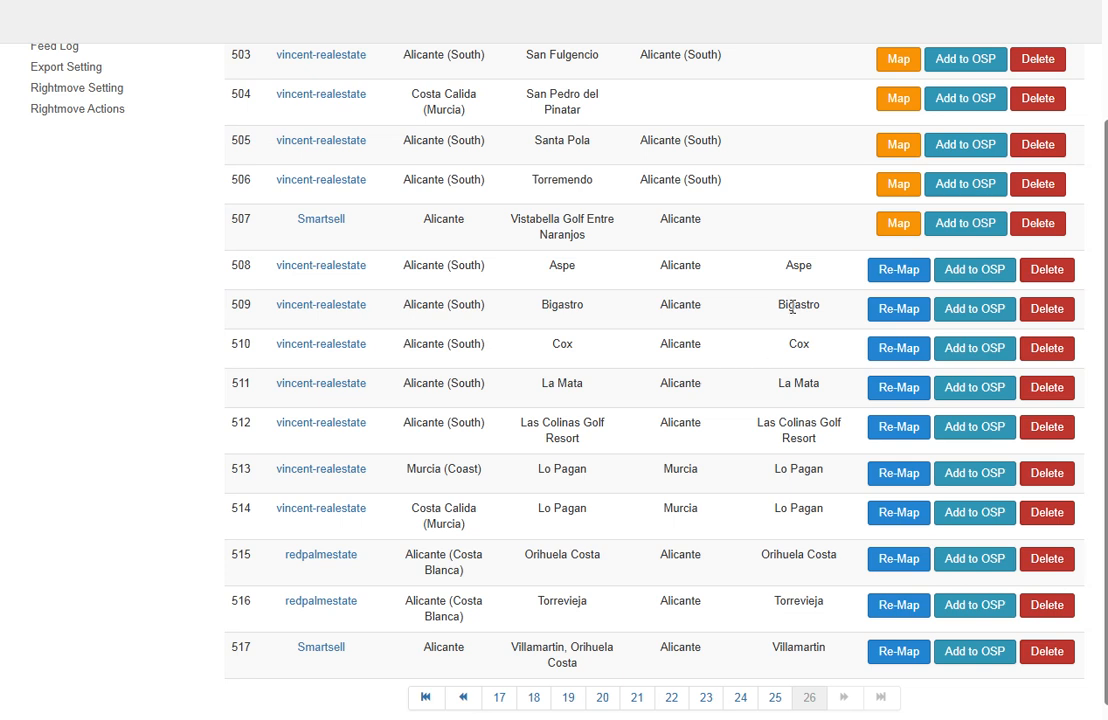
# Compare the feed state and city with the mapped OSP state and city for Aspe in row 508.
pyautogui.scroll(-1, 796, 302)
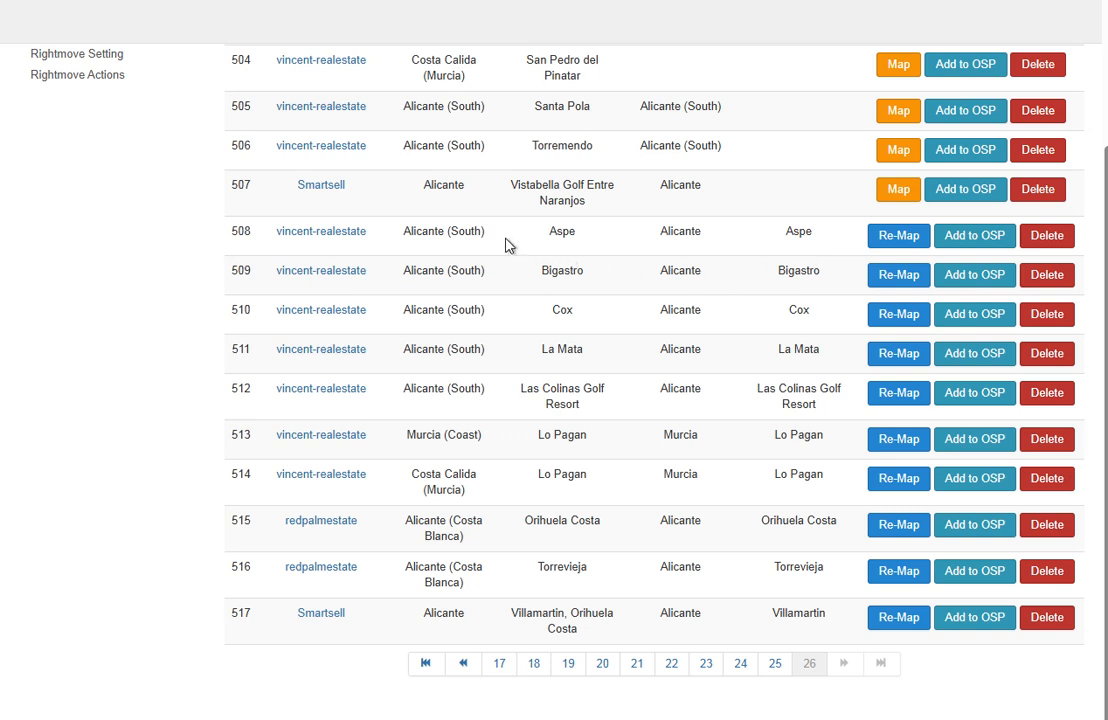
pyautogui.moveTo(491, 237); pyautogui.dragTo(411, 245)
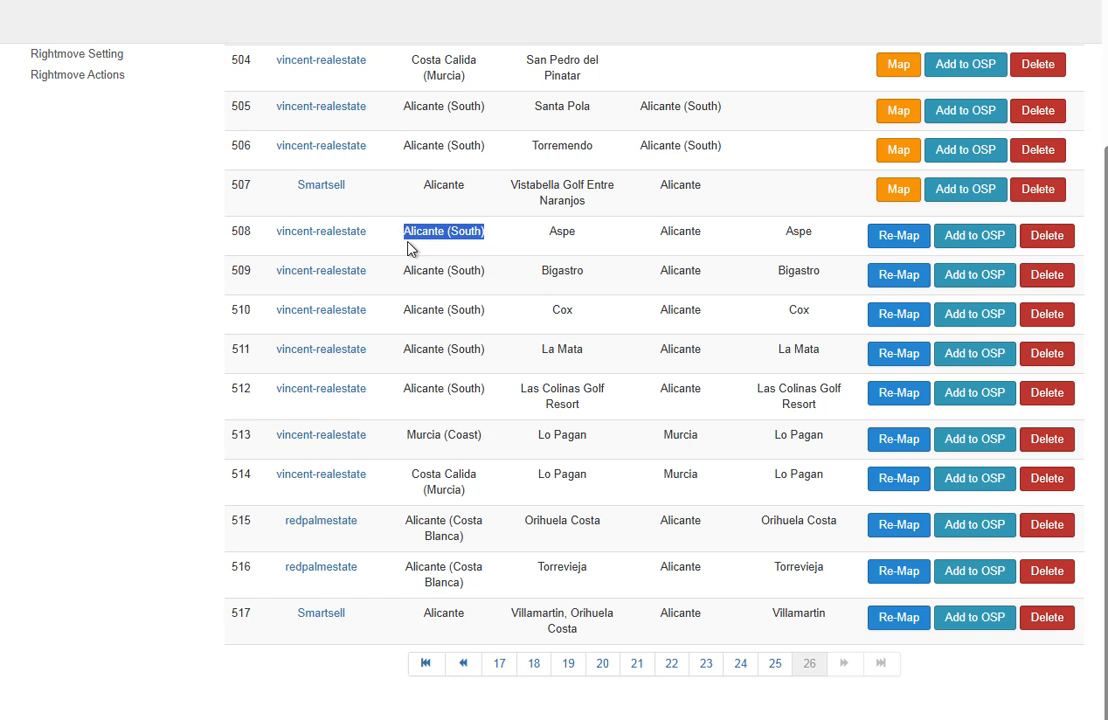
pyautogui.doubleClick(564, 233)
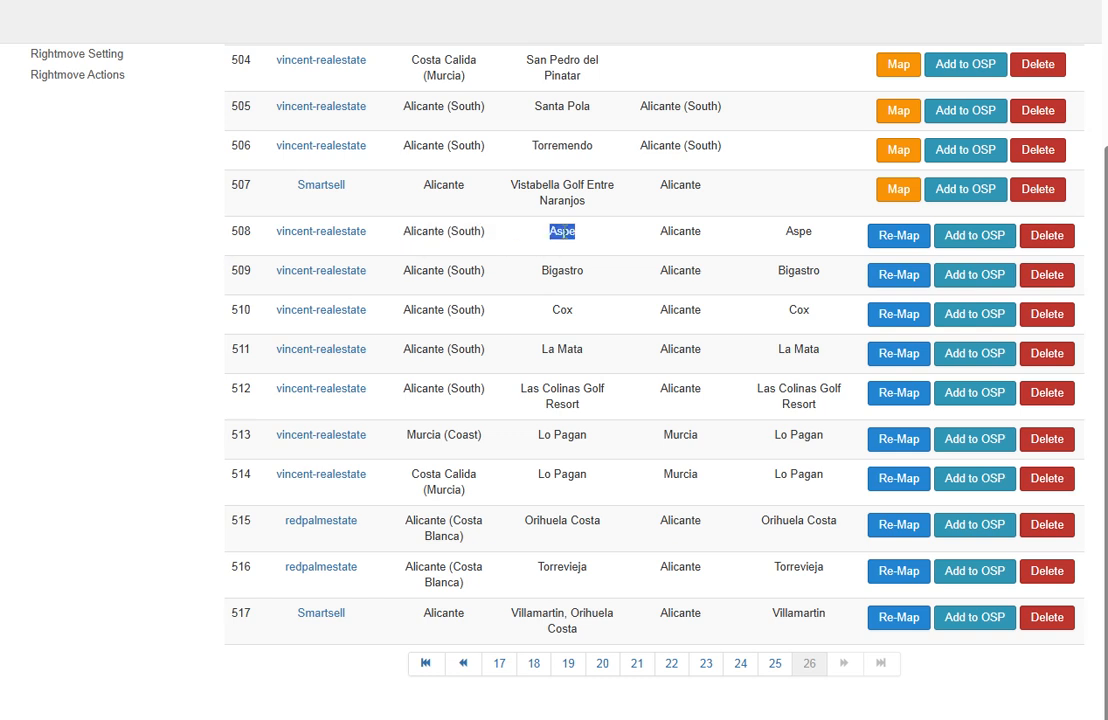
pyautogui.doubleClick(682, 232)
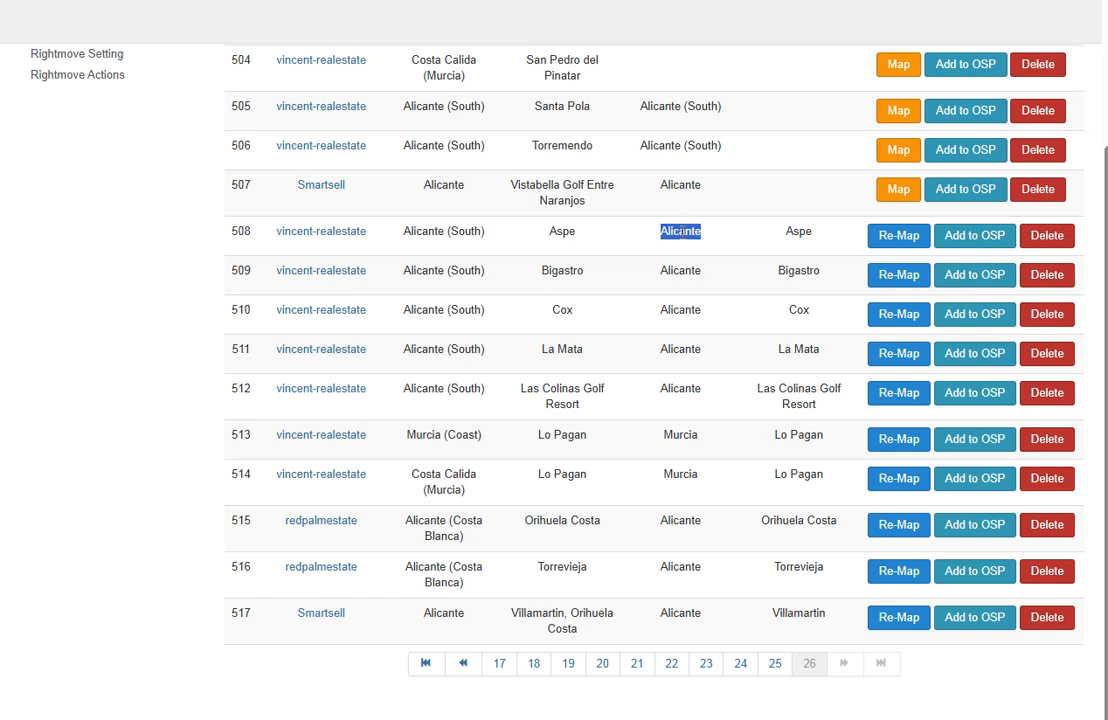
pyautogui.doubleClick(796, 230)
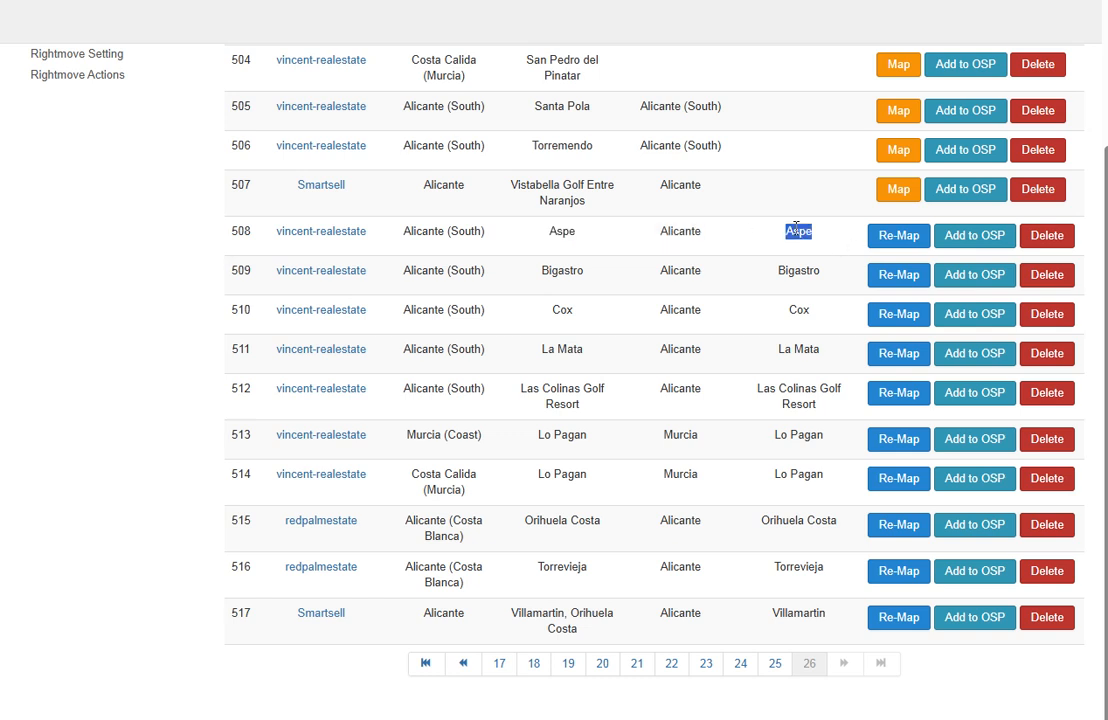